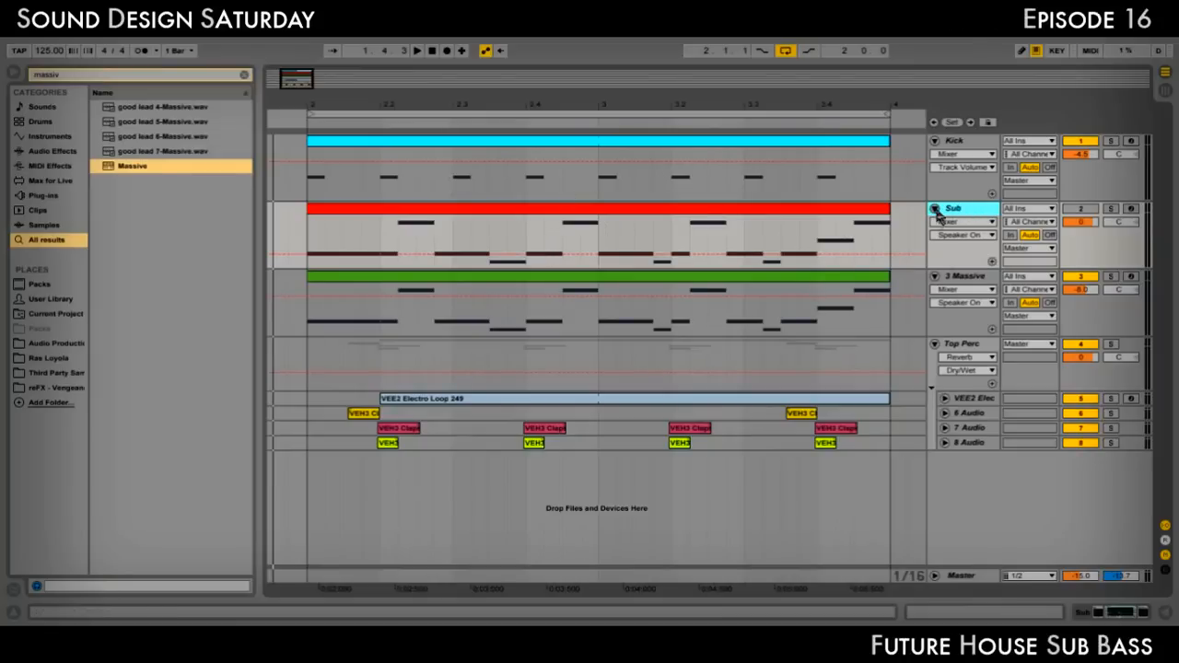
click(949, 279)
click(968, 211)
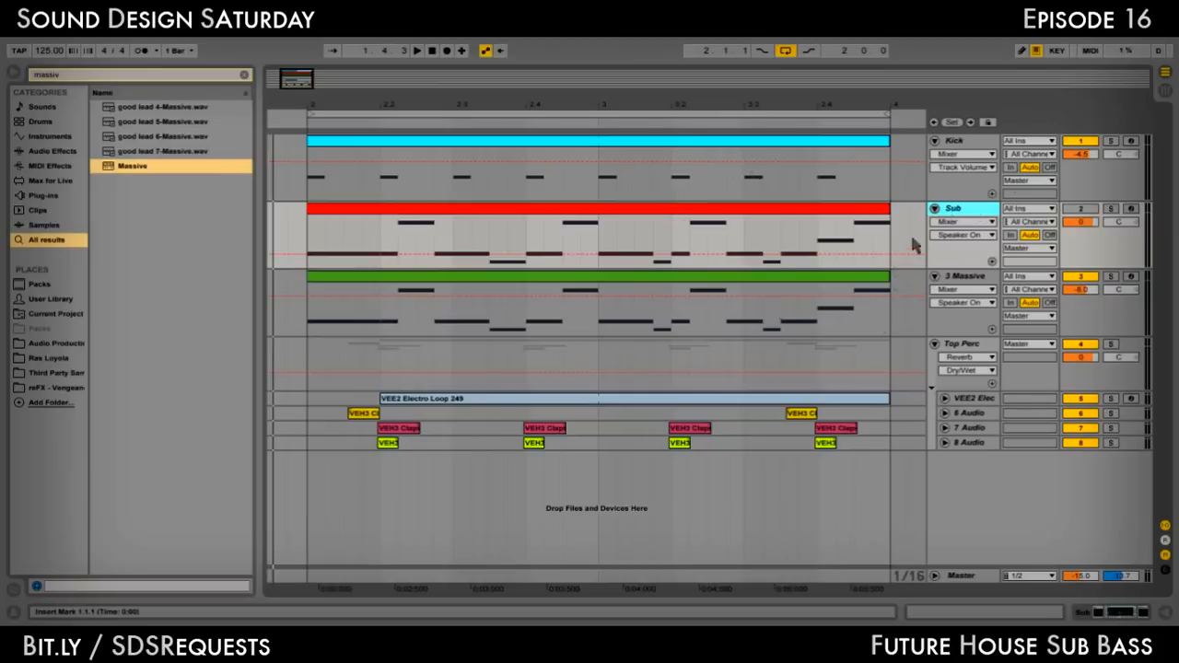
click(964, 282)
click(967, 211)
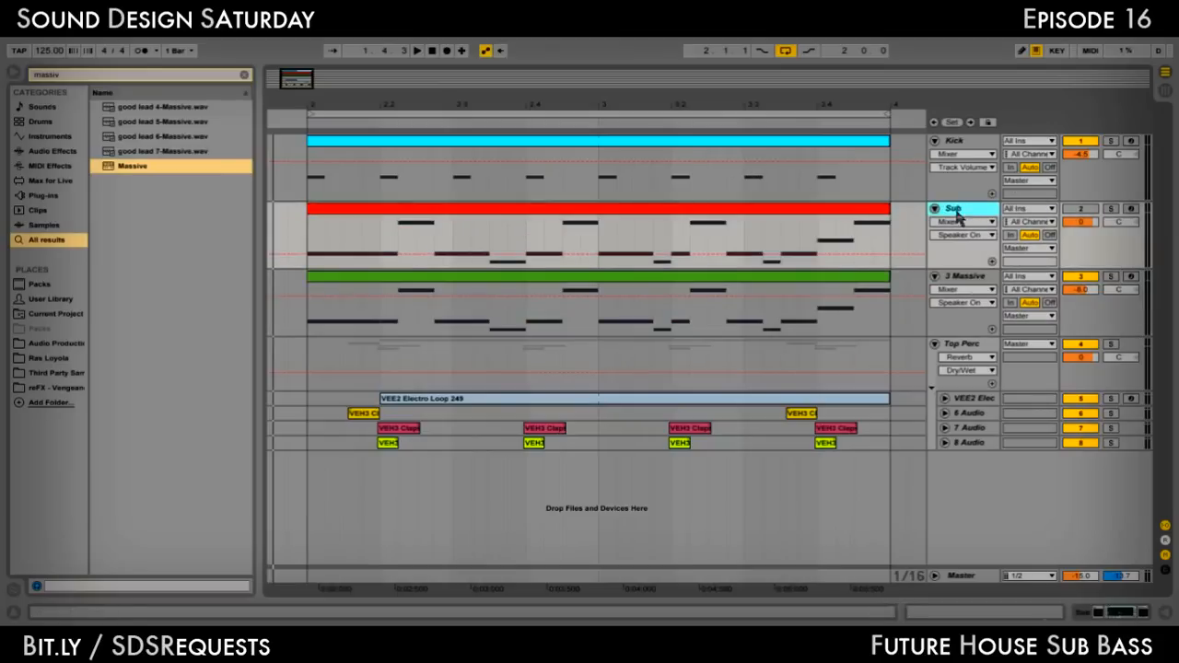
click(967, 290)
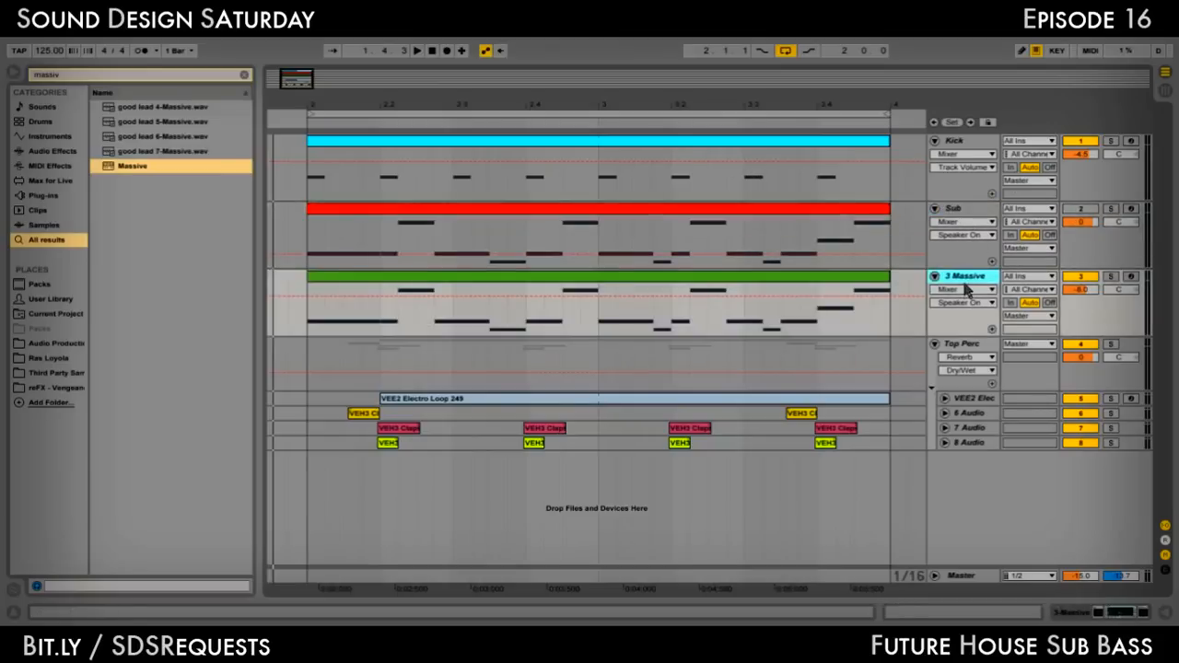
click(981, 212)
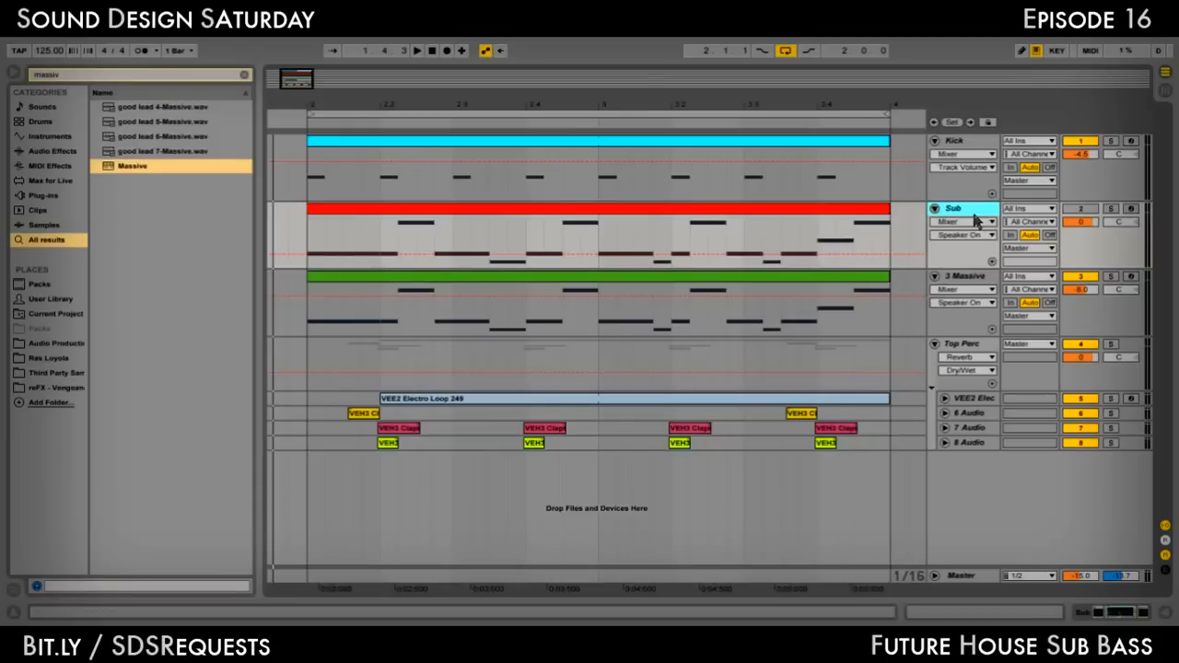
click(956, 280)
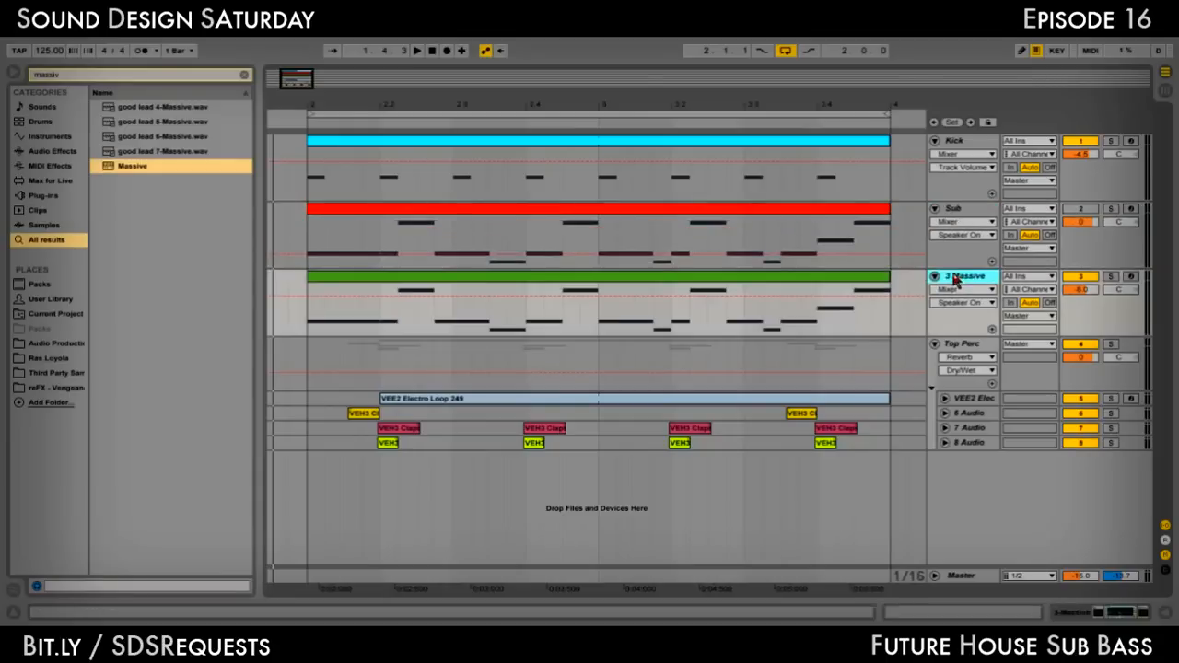
click(963, 214)
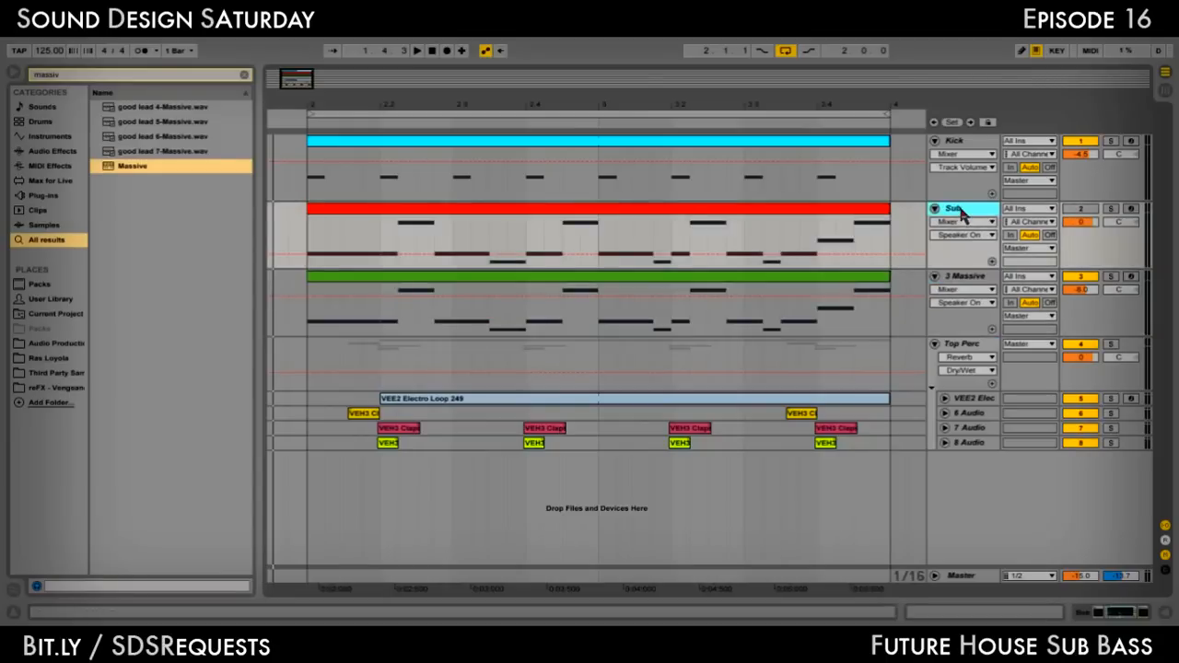
click(967, 280)
click(808, 218)
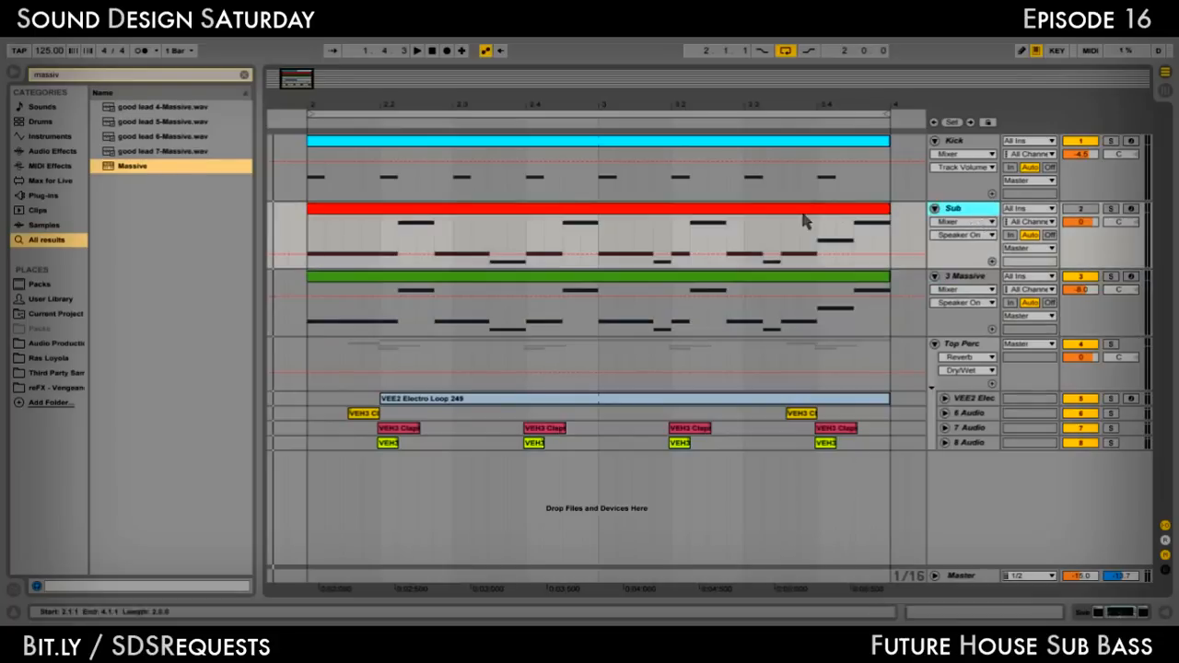
click(962, 279)
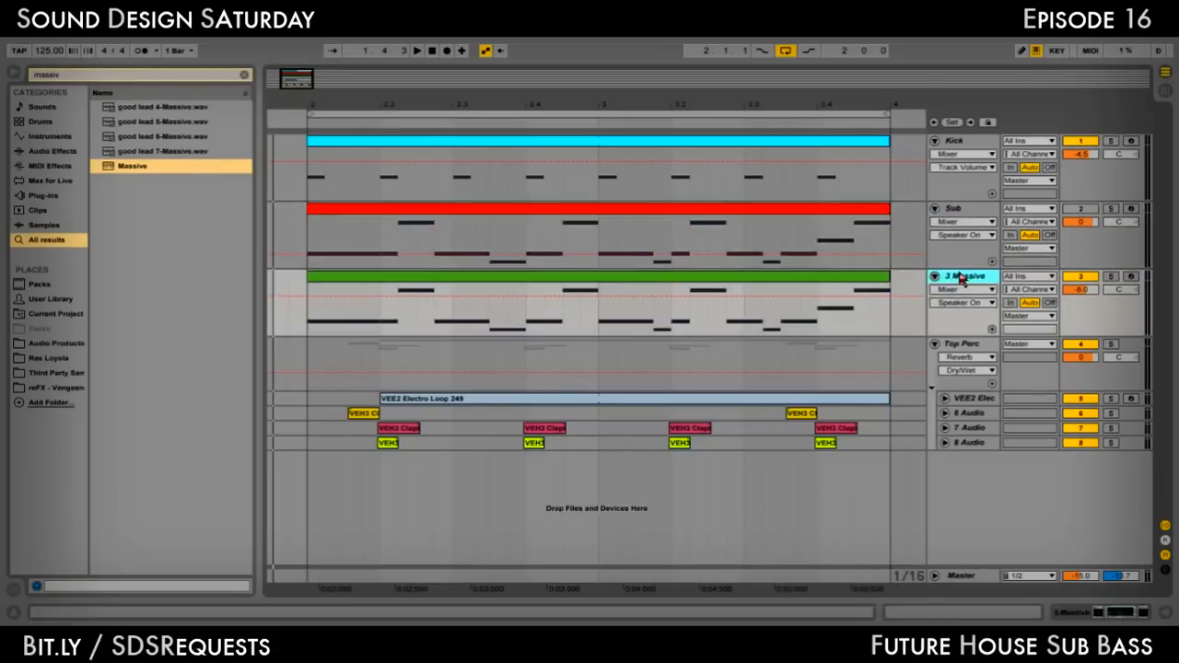
click(961, 216)
click(955, 281)
click(972, 214)
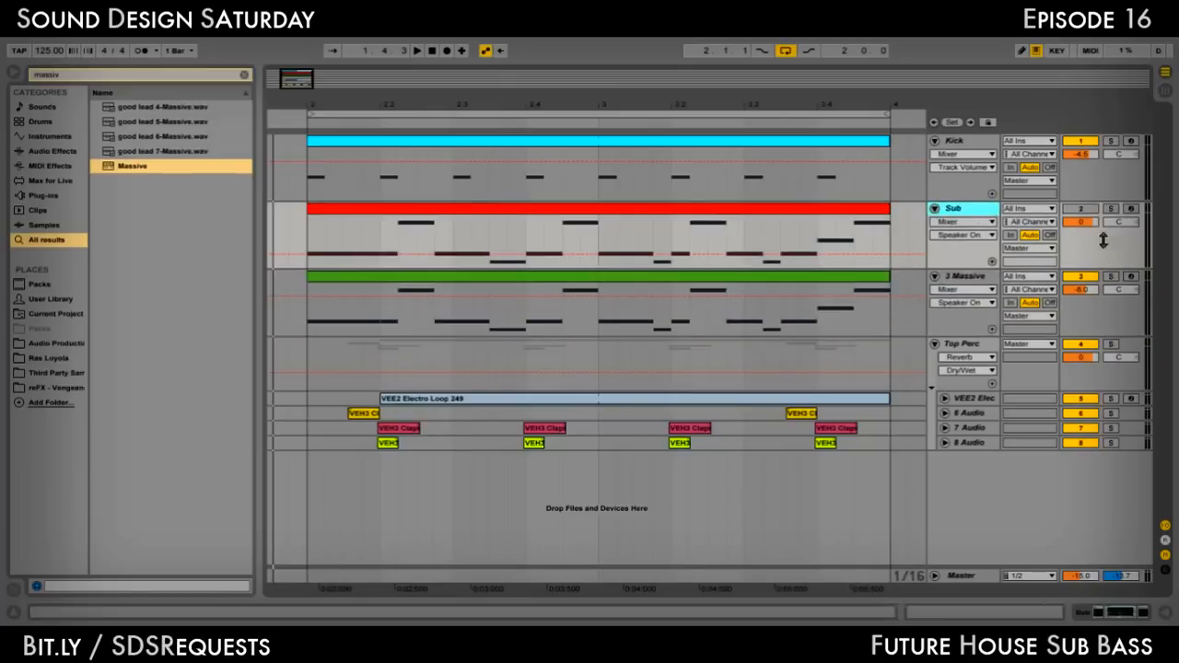
Activate the Sub track, mute the 3 Massive track, and listen to the loop with the Sub briefly soloed
click(1082, 222)
click(1081, 279)
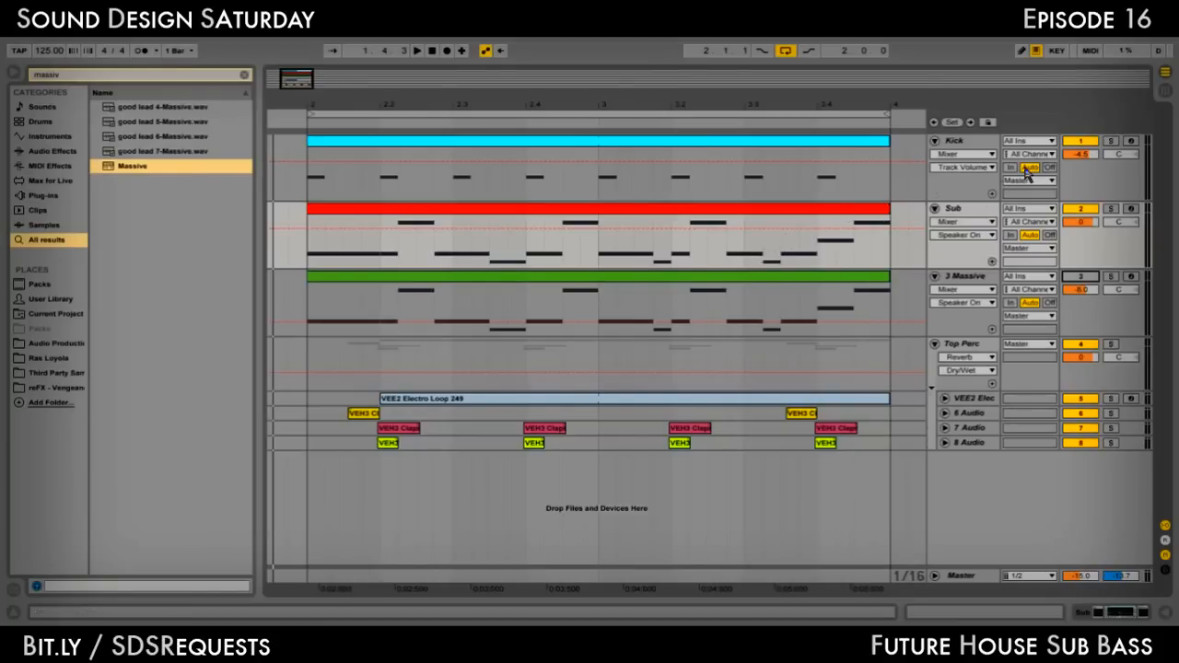
click(974, 212)
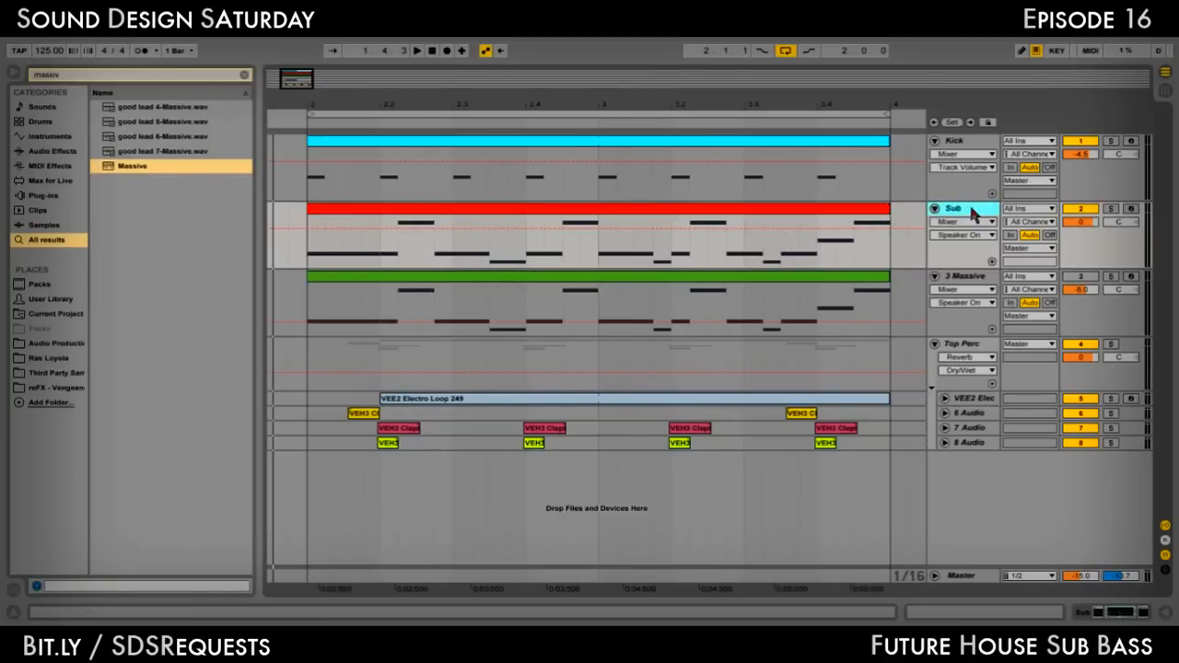
click(284, 219)
key(space)
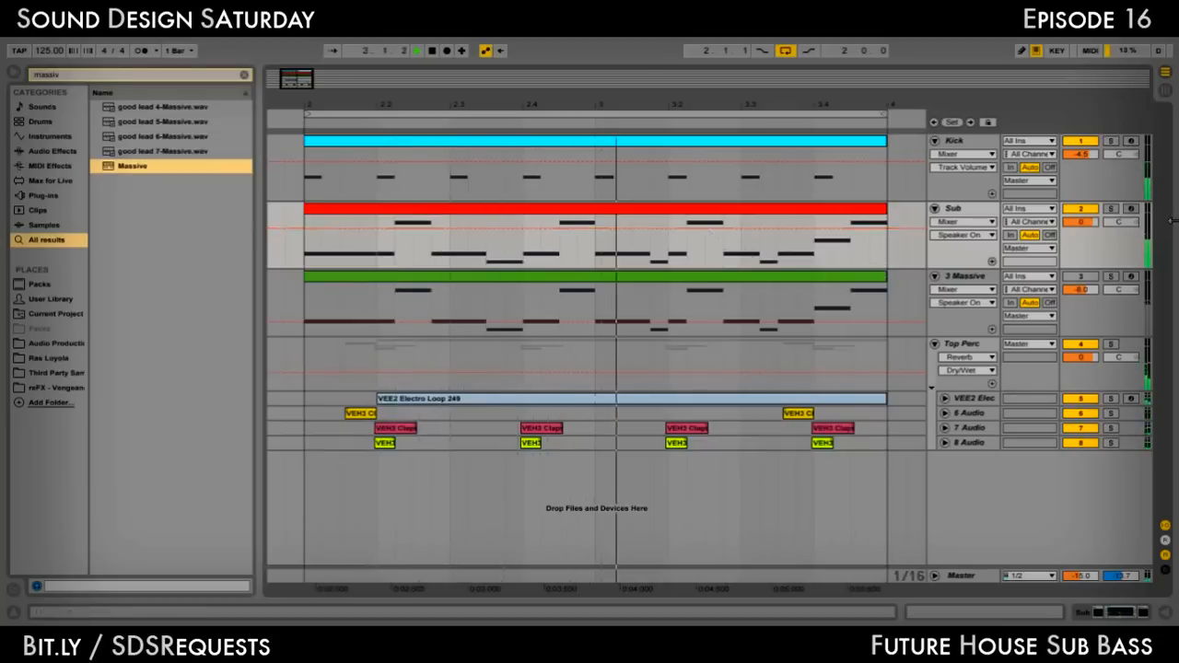
click(1111, 209)
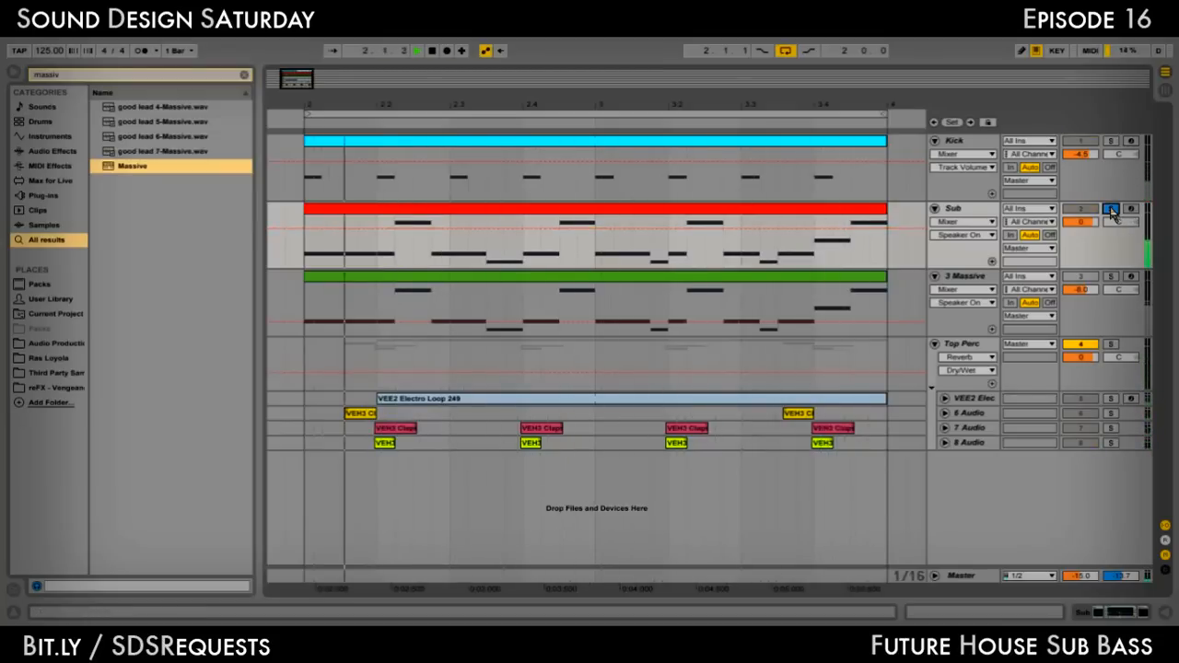
click(1111, 210)
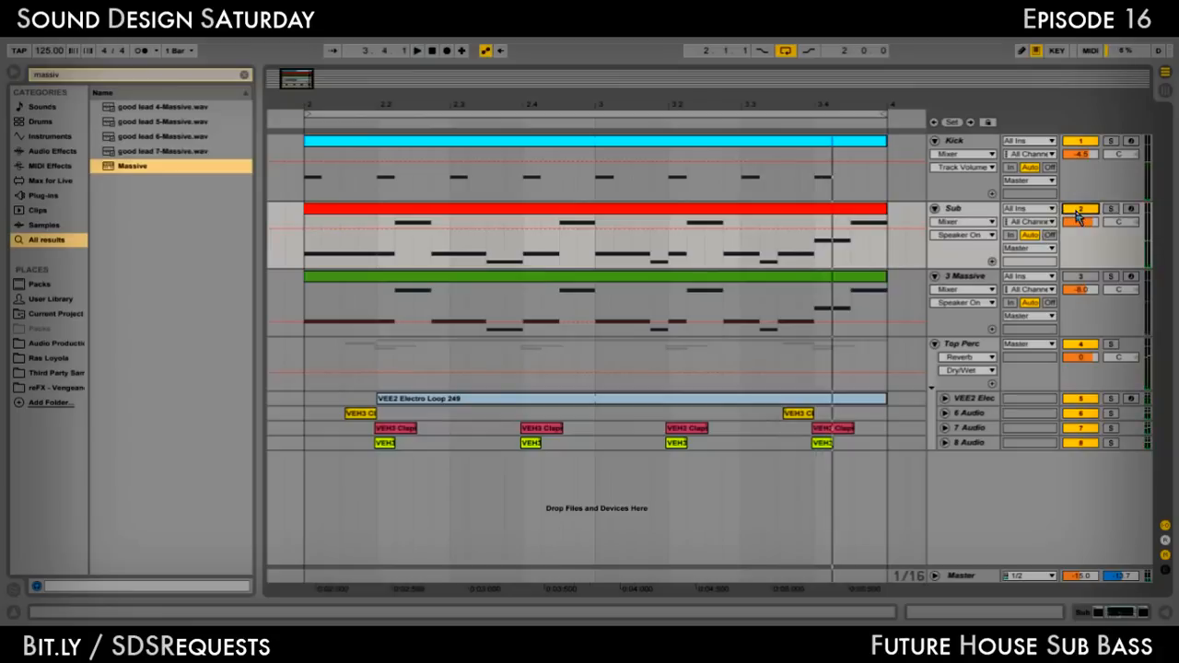
Mute the Sub track, activate the 3 Massive track, and listen to the loop from bar 2
click(1077, 212)
click(1080, 278)
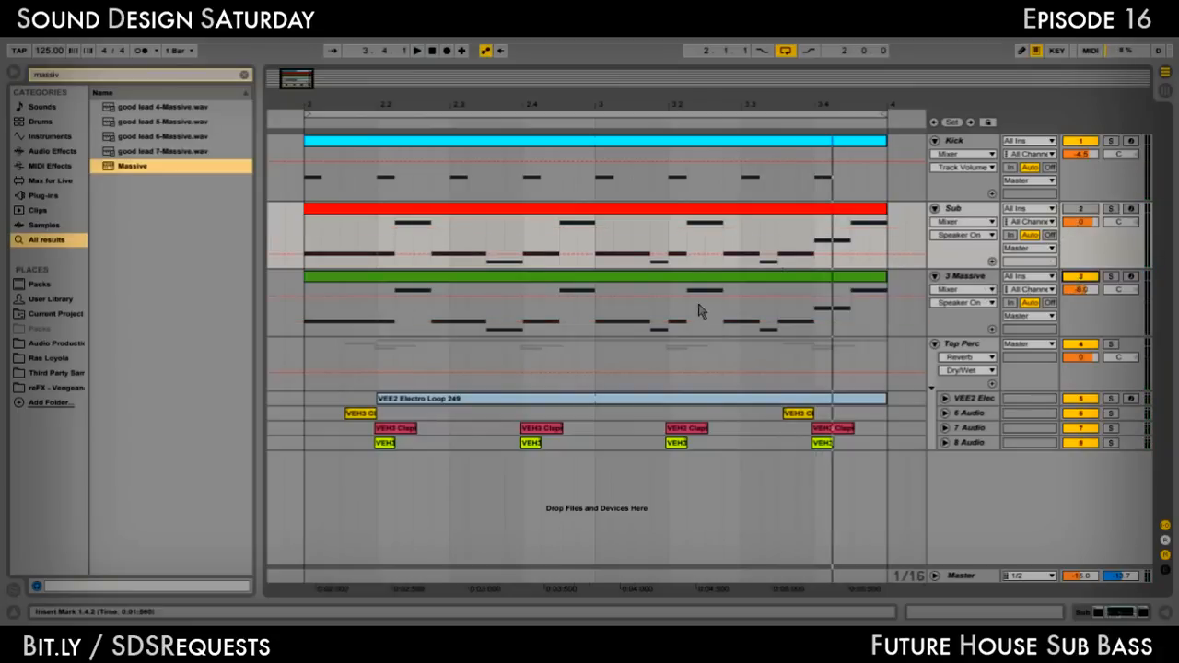
click(304, 291)
key(space)
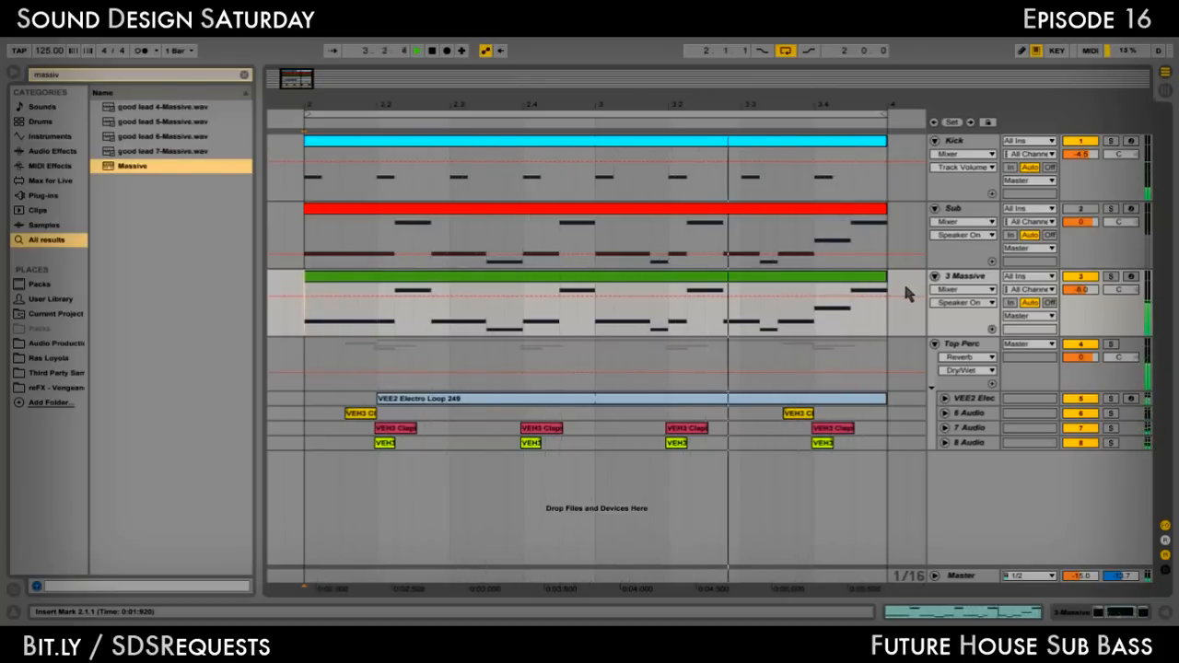
key(space)
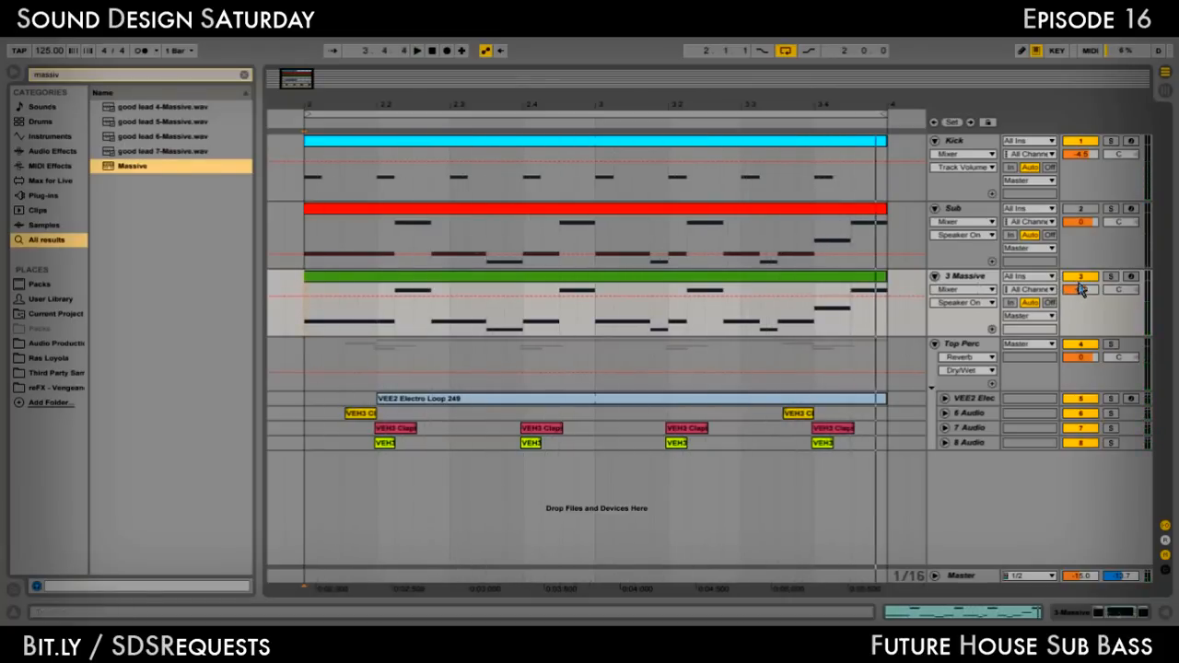
Mute the 3 Massive track
click(1028, 303)
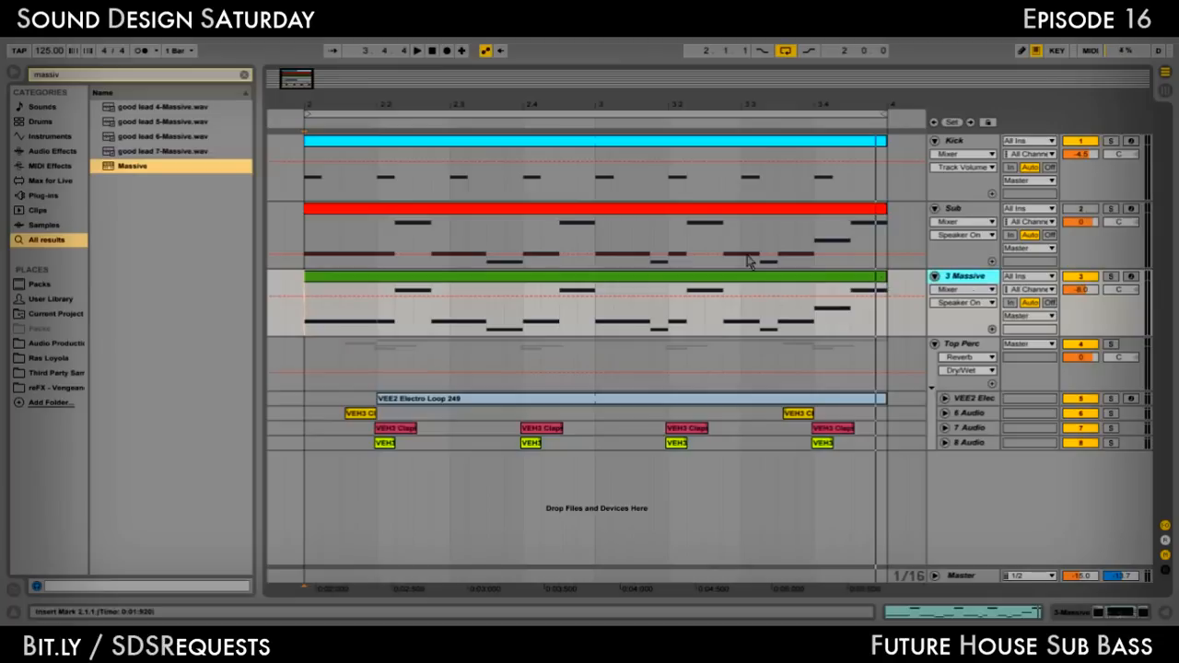
click(984, 220)
click(1004, 202)
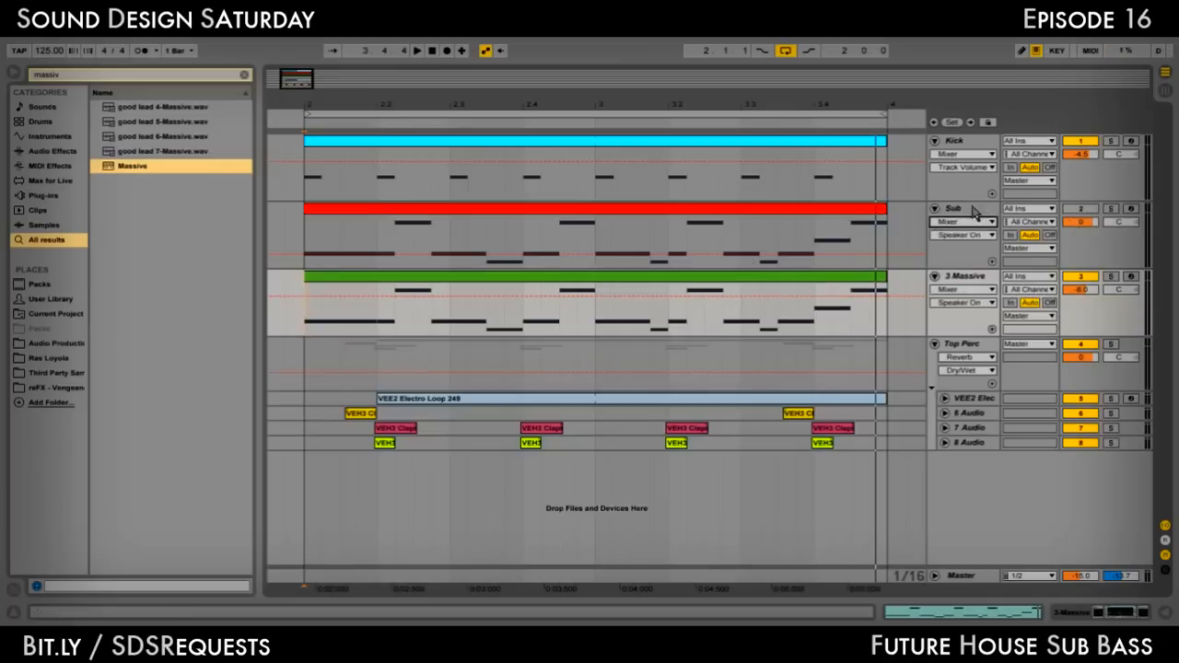
click(963, 209)
click(1079, 278)
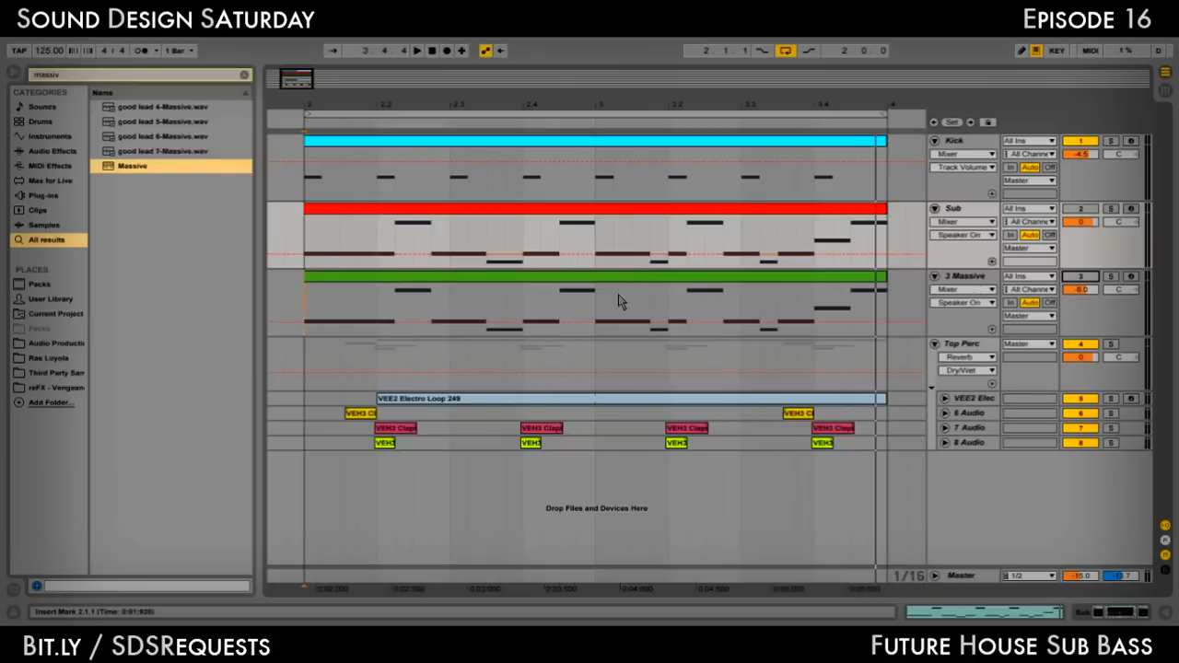
Insert a new MIDI track below 3 Massive and load the Sylenth1 synth onto it
click(968, 281)
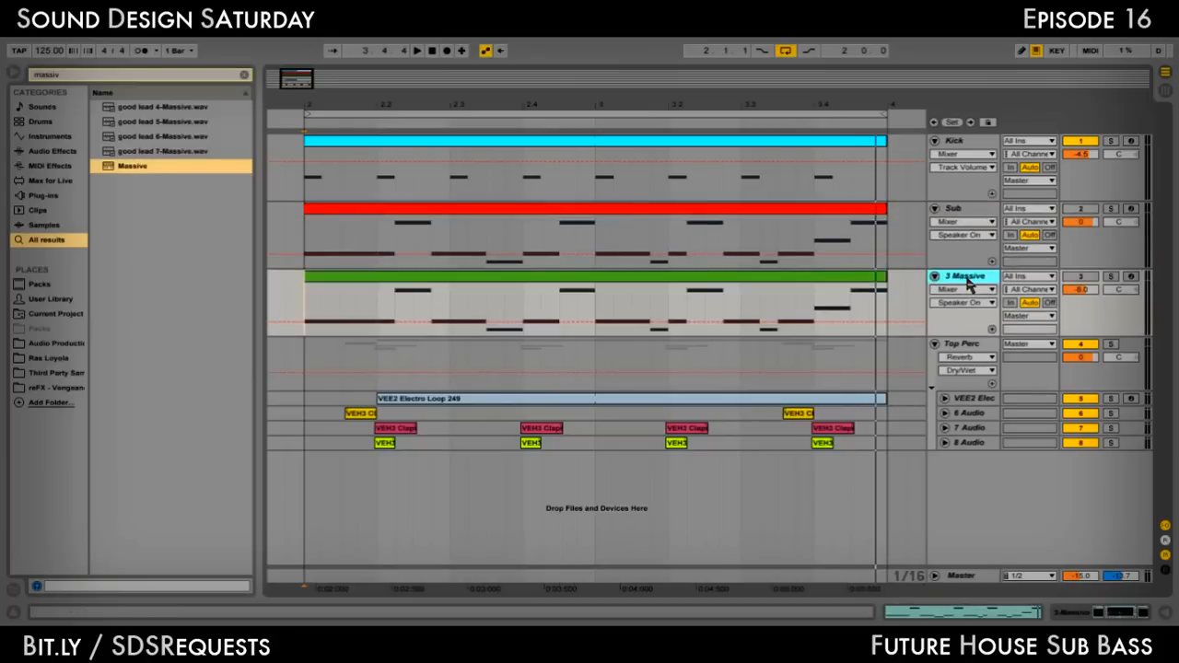
key(ctrl+shift+t)
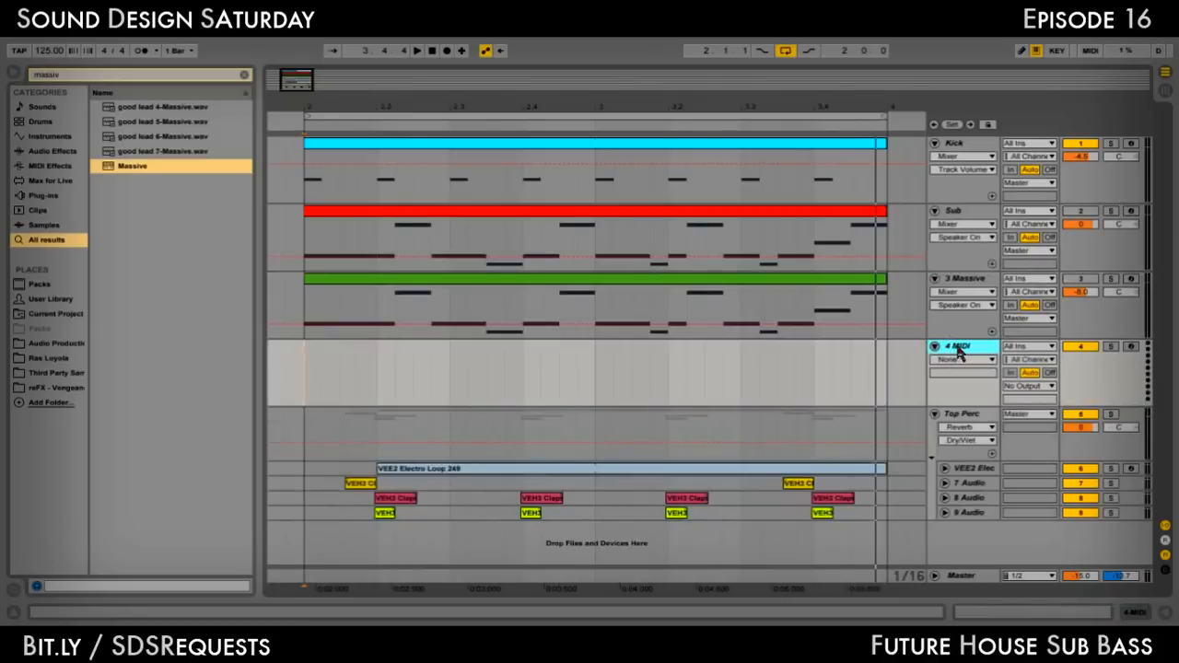
key(ctrl+f)
text(syl)
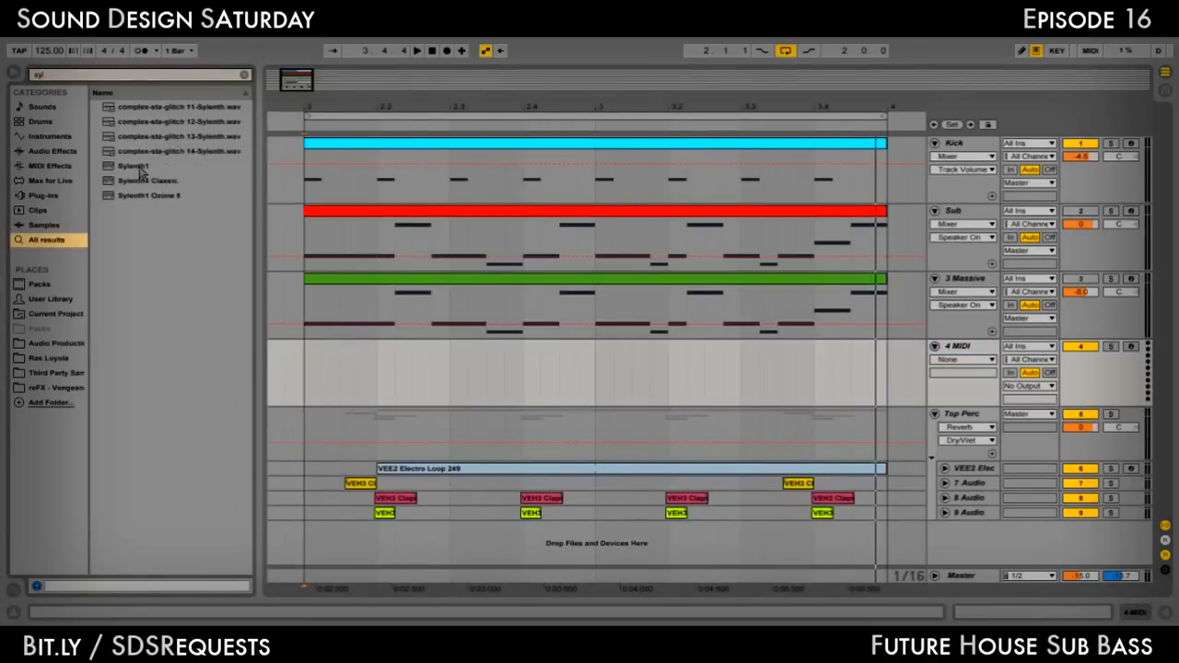
drag(140, 172, 480, 376)
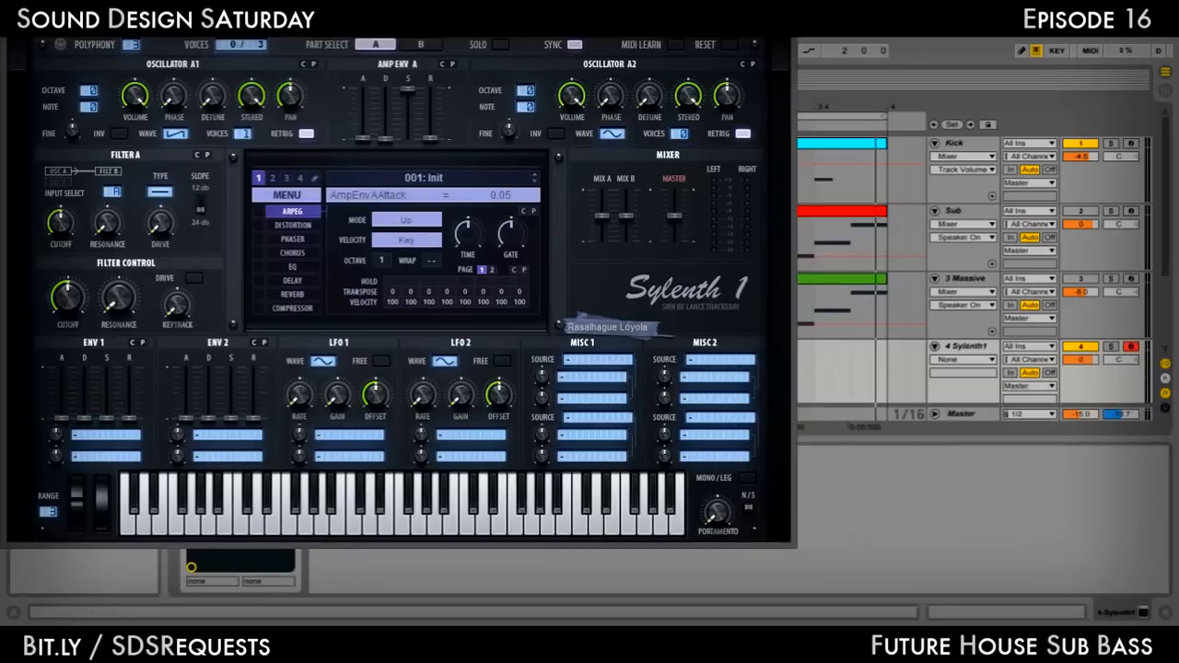
Copy the green MIDI clip from the 3 Massive track onto the Sylenth1 track at the same position and solo the Sylenth1 track
drag(598, 11, 656, 431)
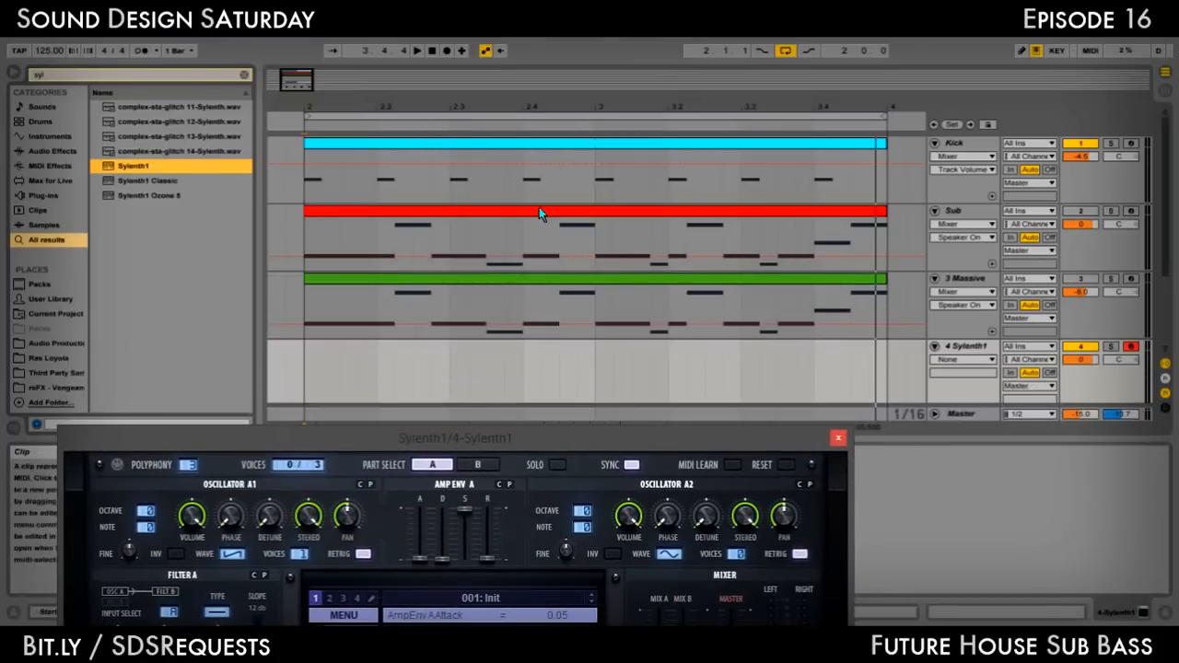
drag(521, 281, 518, 368)
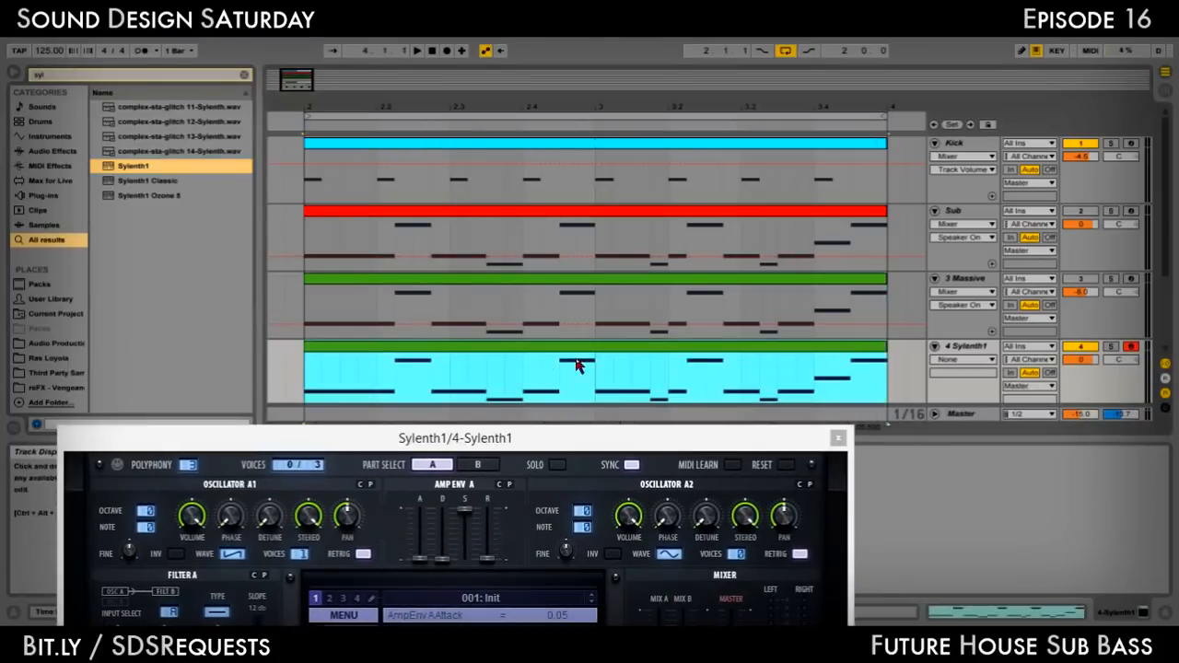
scroll(518, 369, down, 3)
click(1112, 266)
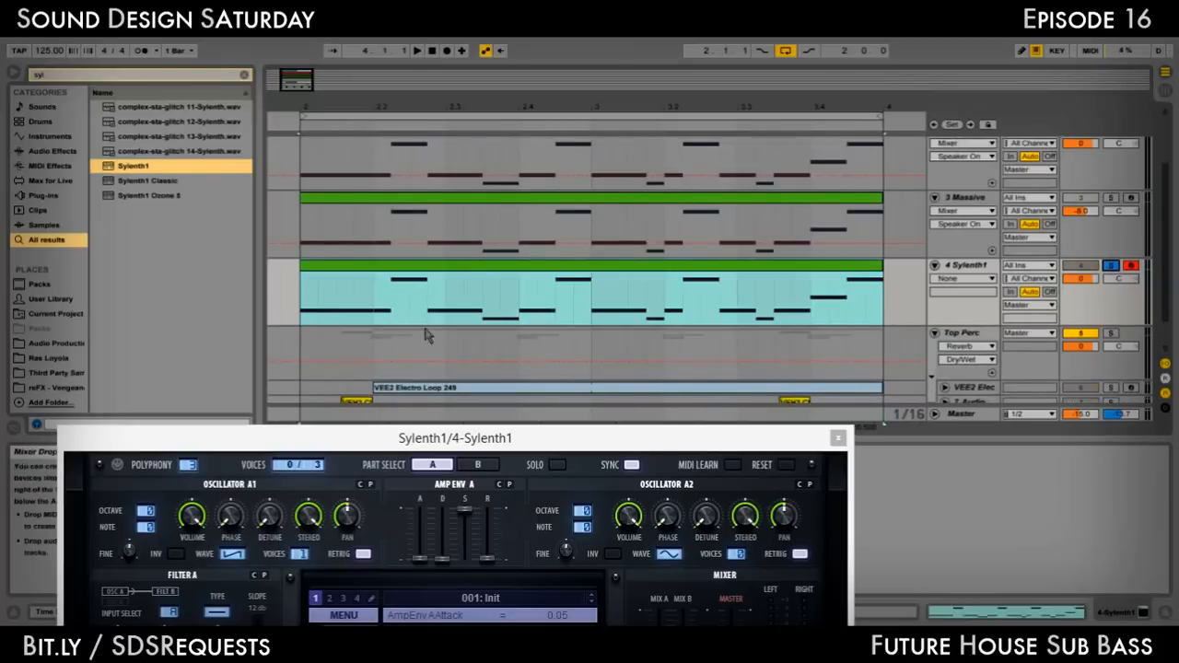
Play the loop from the start of the clip and lower the Sylenth1 track's volume
click(304, 298)
key(space)
drag(448, 443, 436, 101)
drag(1080, 278, 1080, 284)
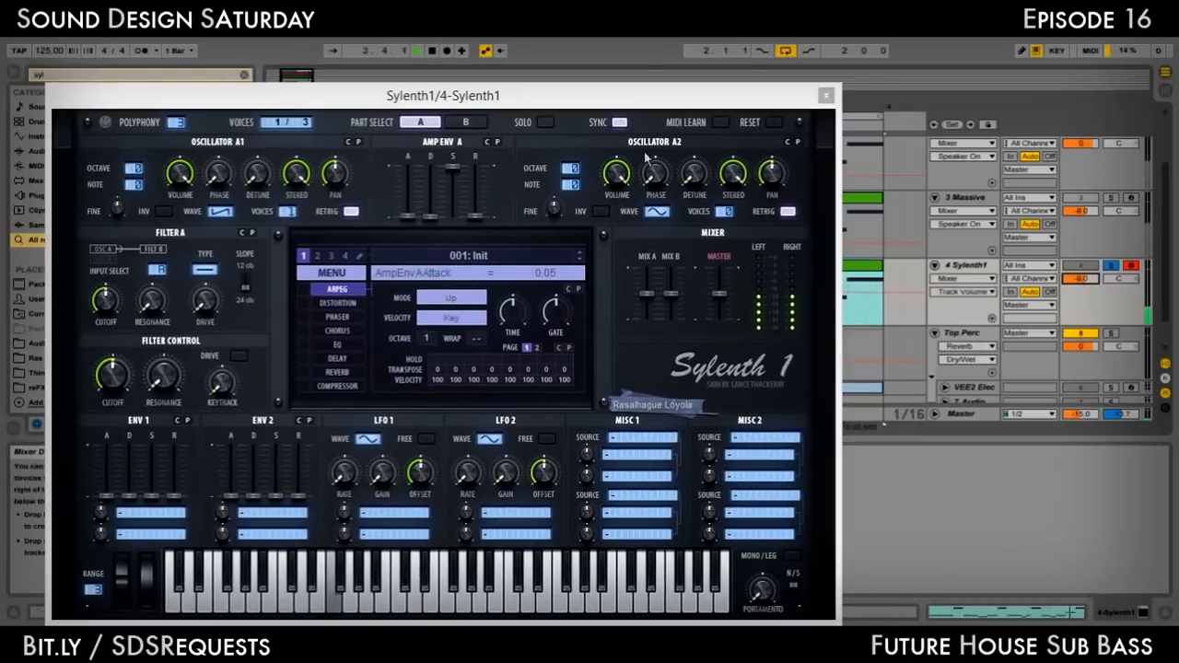
Set Sylenth1's oscillator A1 to a Sine wave and its octave to -2
drag(641, 100, 821, 72)
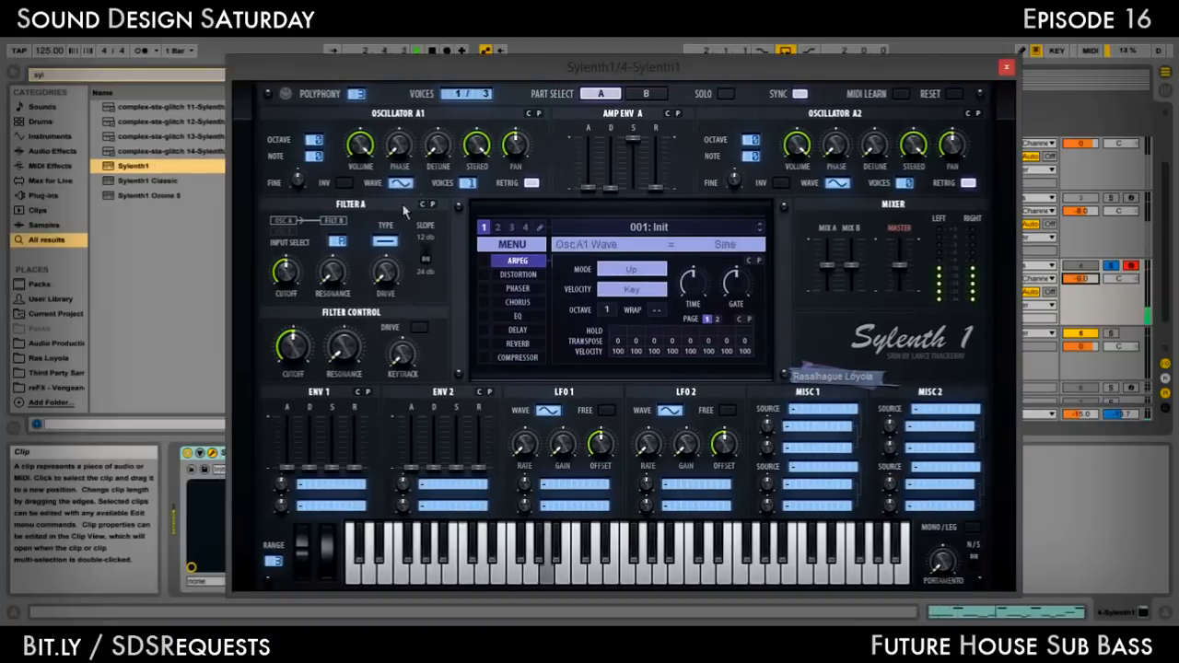
click(402, 185)
drag(317, 140, 318, 173)
Enable oscillator A2 with 1 voice and set its wave to Pulse
drag(663, 74, 560, 69)
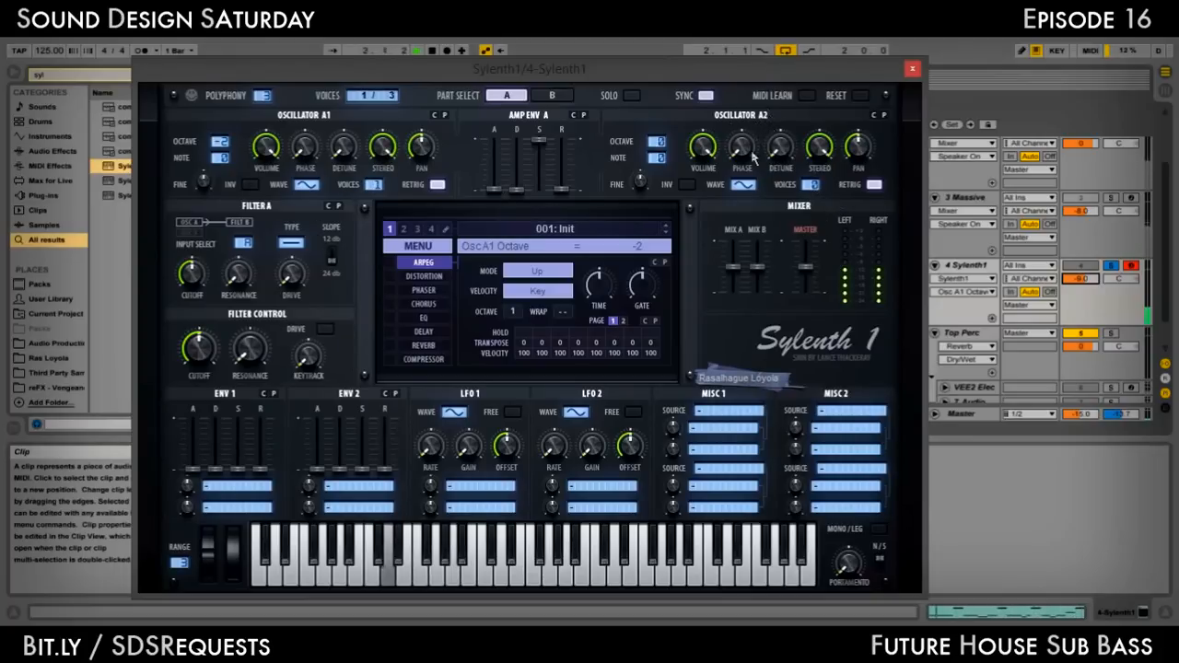
click(812, 186)
click(746, 187)
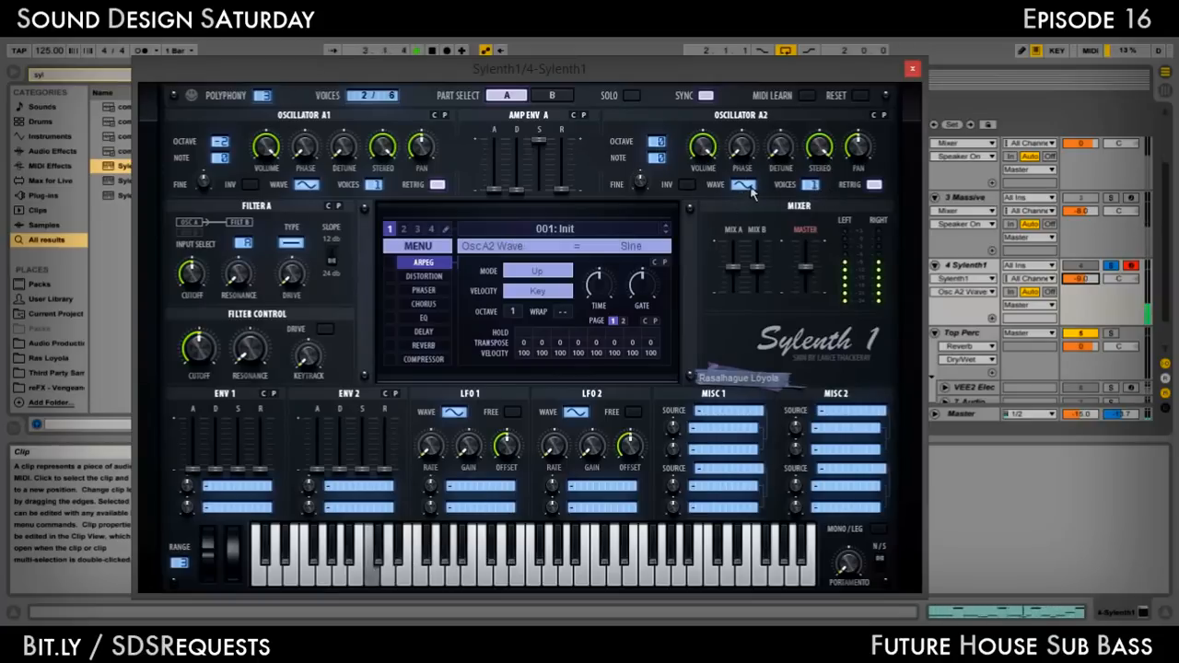
click(746, 187)
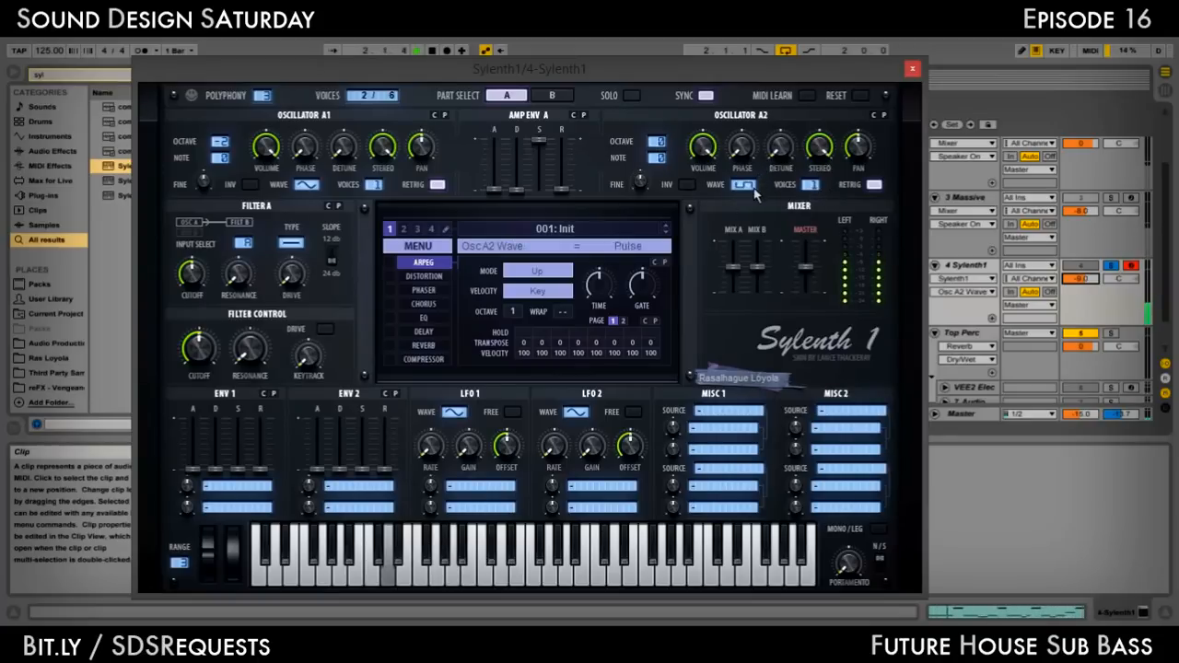
Set oscillator A2's volume to 4.00 and its octave to -2
drag(705, 151, 709, 247)
drag(704, 143, 704, 158)
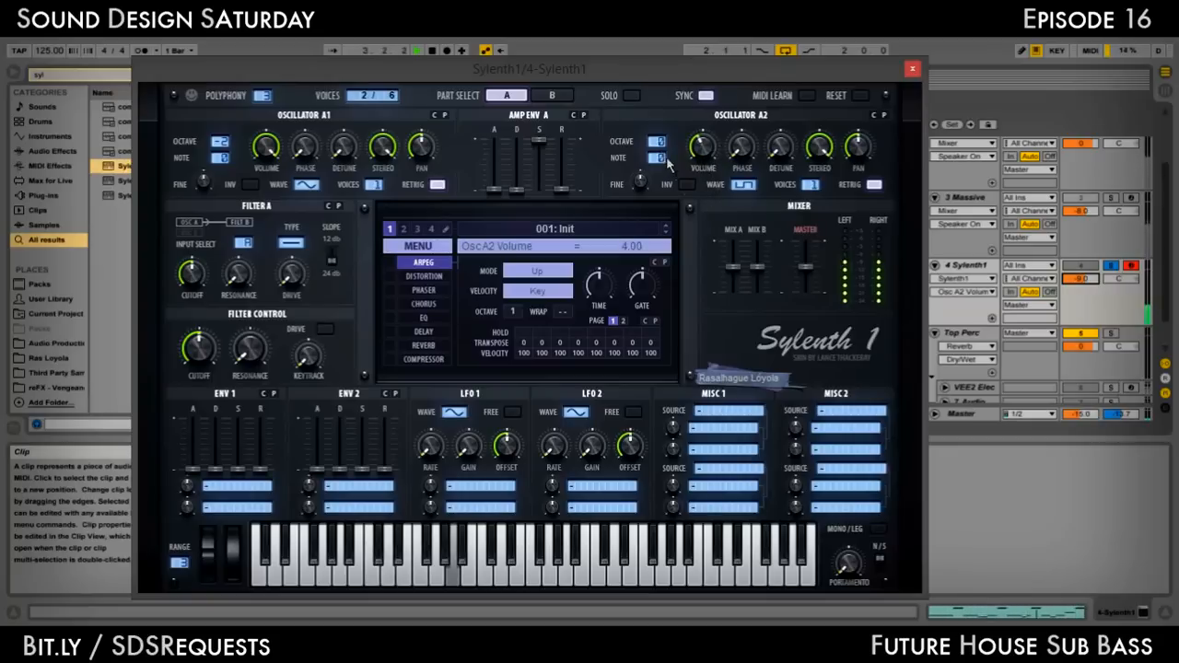
drag(665, 150, 666, 184)
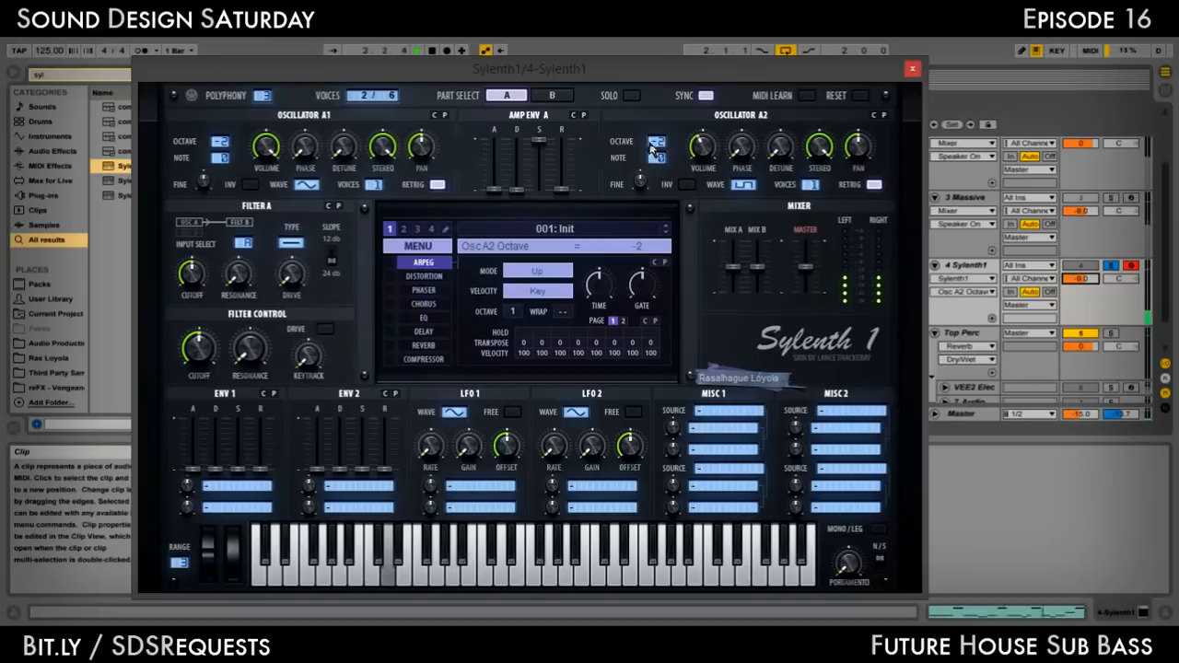
drag(768, 77, 816, 63)
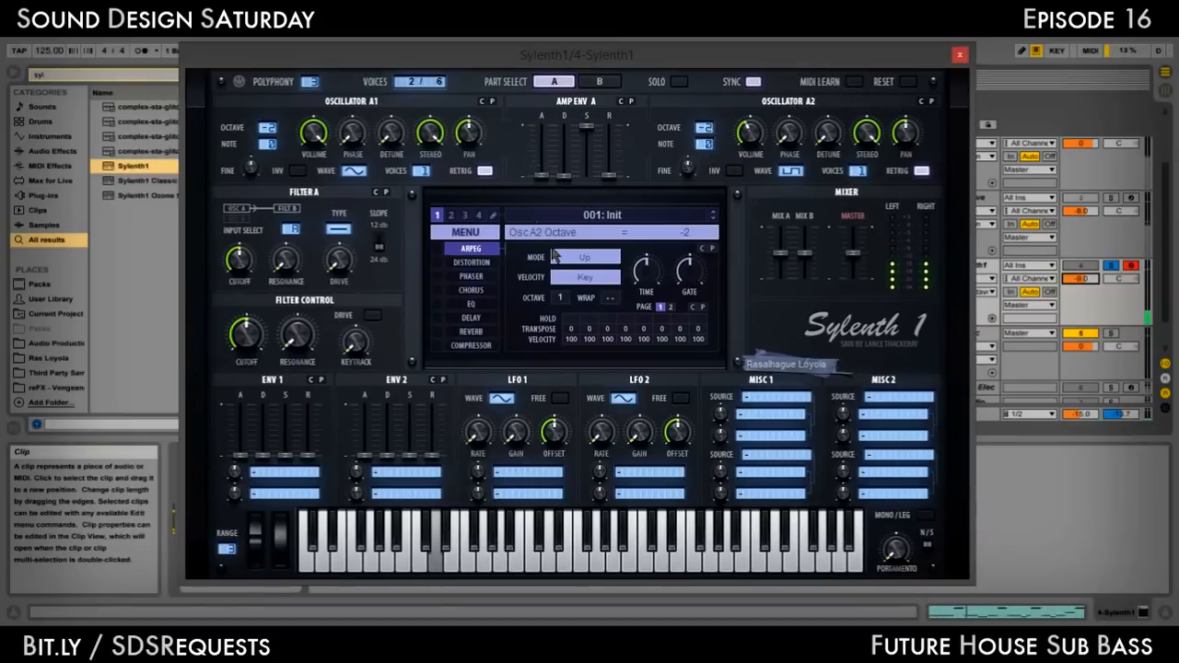
Enable Sylenth1's distortion with the OverDrive type and set its amount to 2.05
click(472, 262)
click(436, 262)
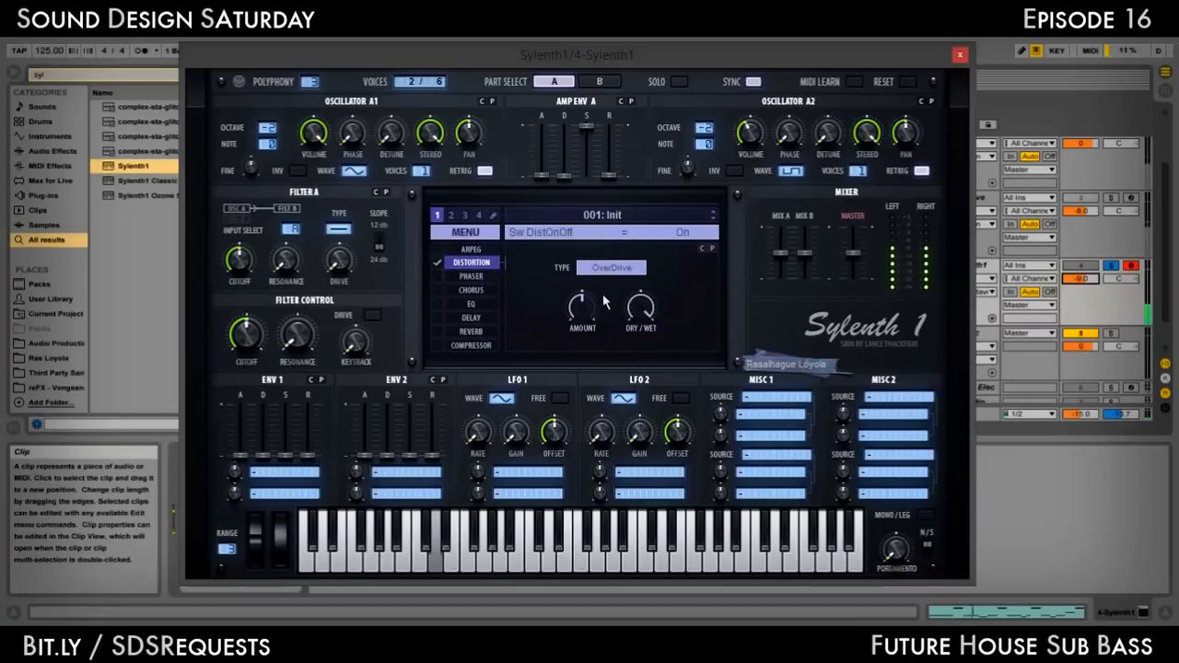
mouse_move(584, 311)
drag(585, 306, 584, 355)
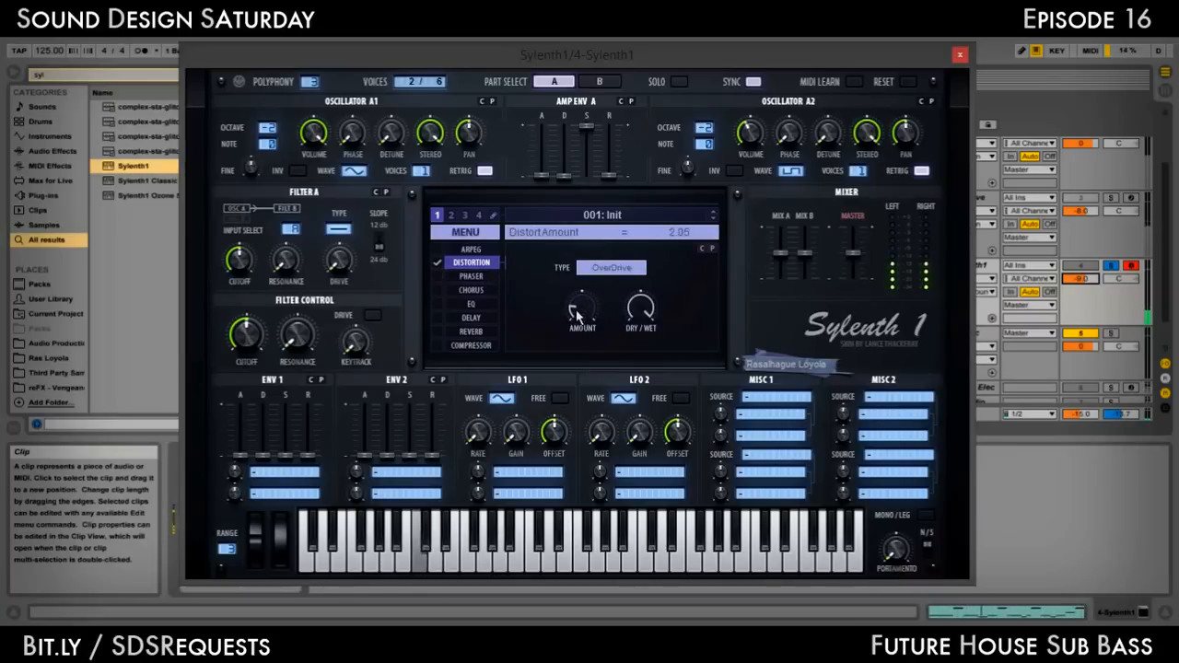
drag(573, 311, 570, 309)
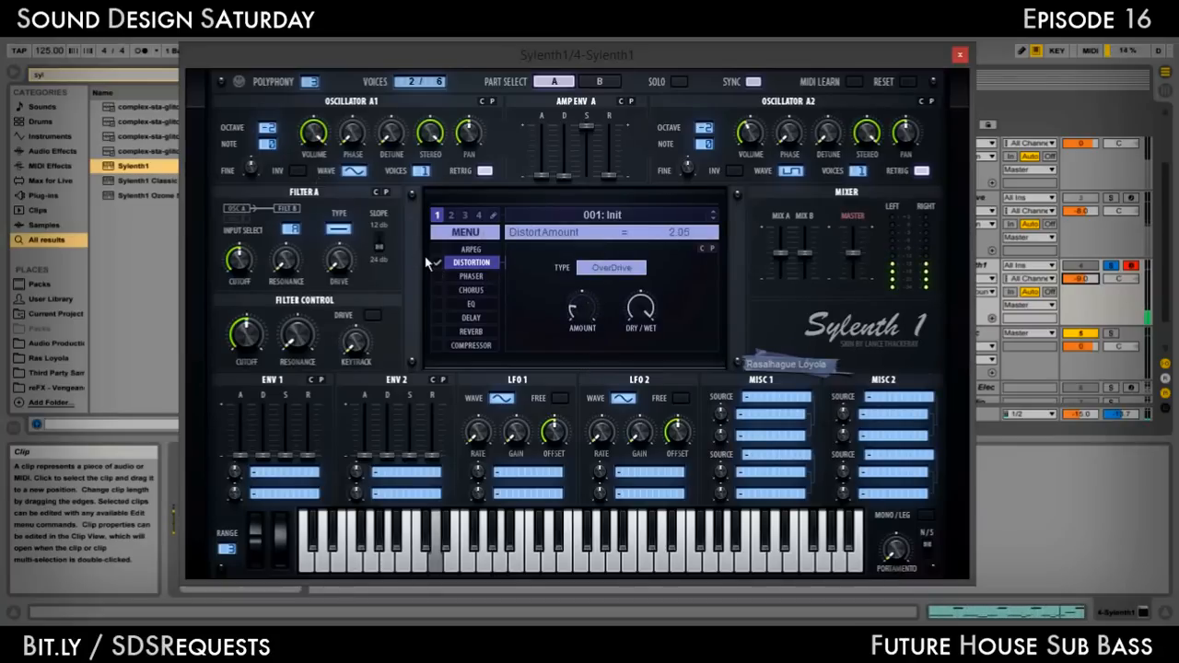
Set Filter A's type to Lowpass and its cutoff to 20.39 Hz
click(345, 227)
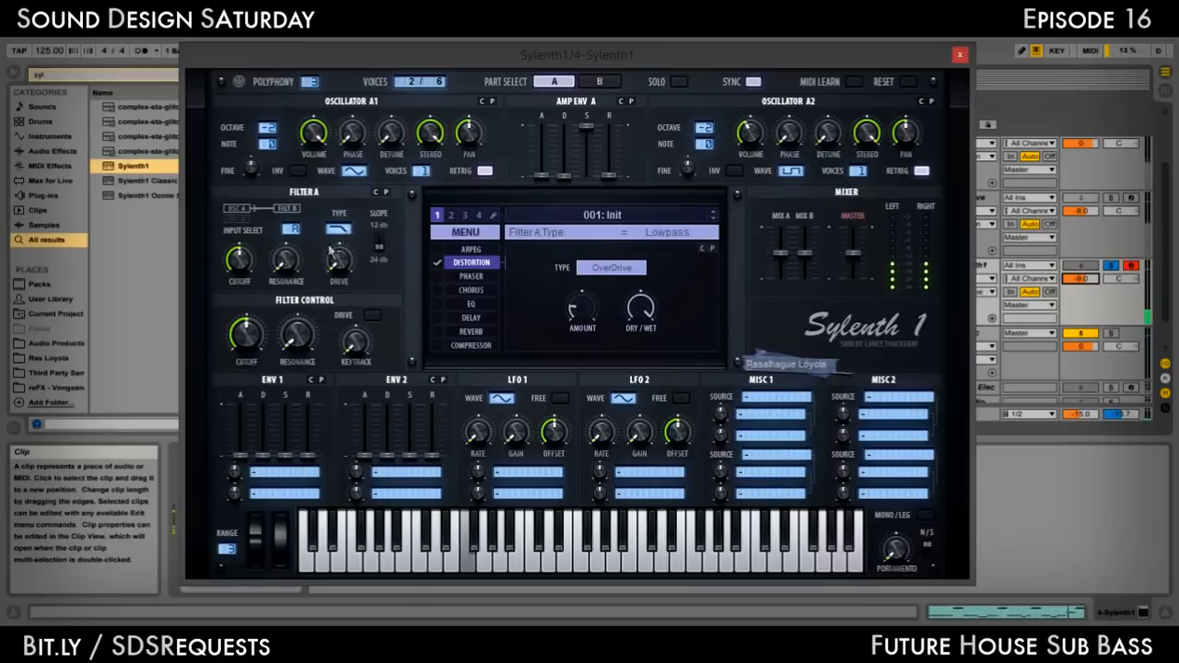
click(238, 260)
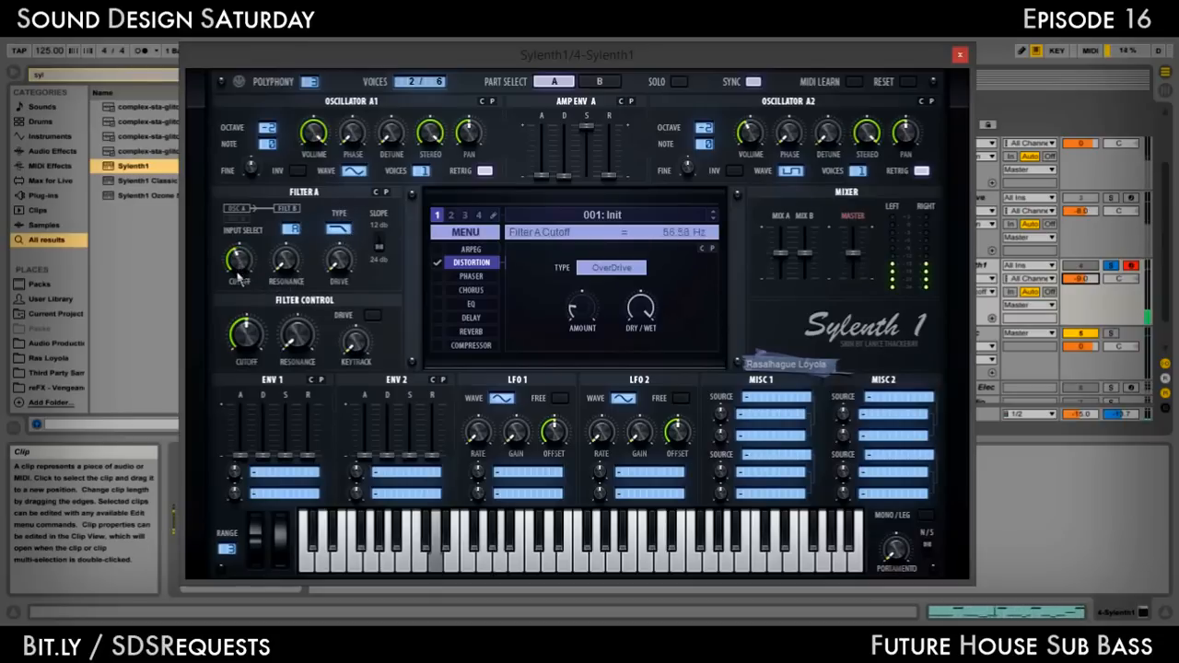
drag(238, 276, 240, 298)
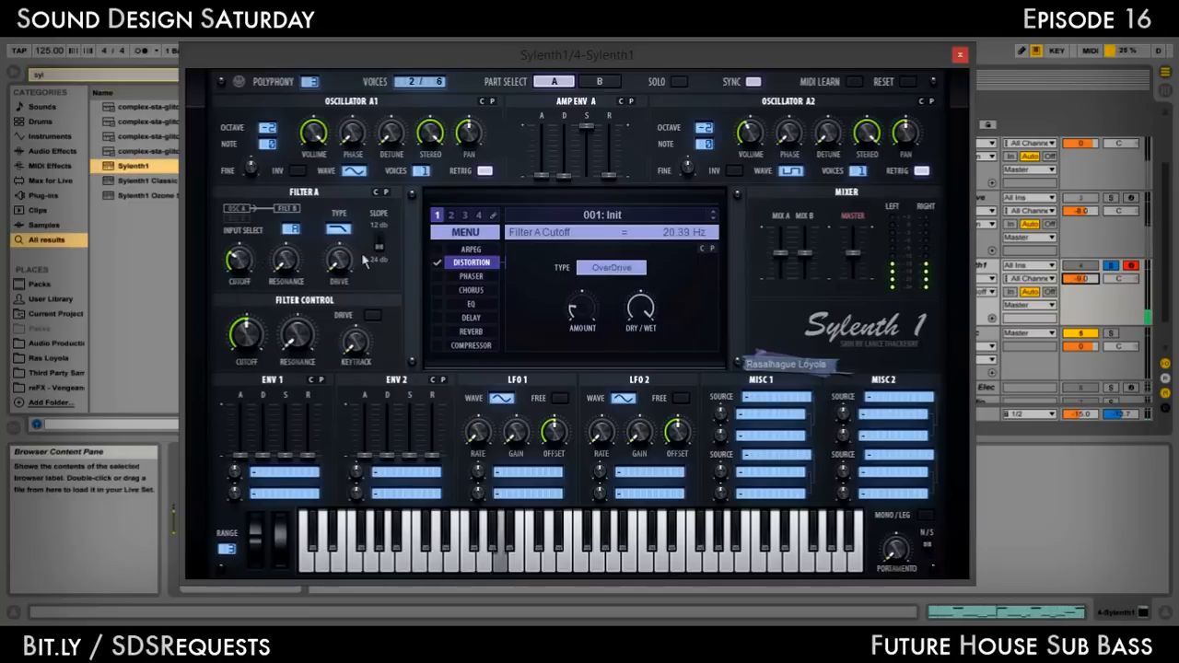
Shape Amp Env A with a slight release, a decay of 5.00 and a sustain of 5.00
click(610, 176)
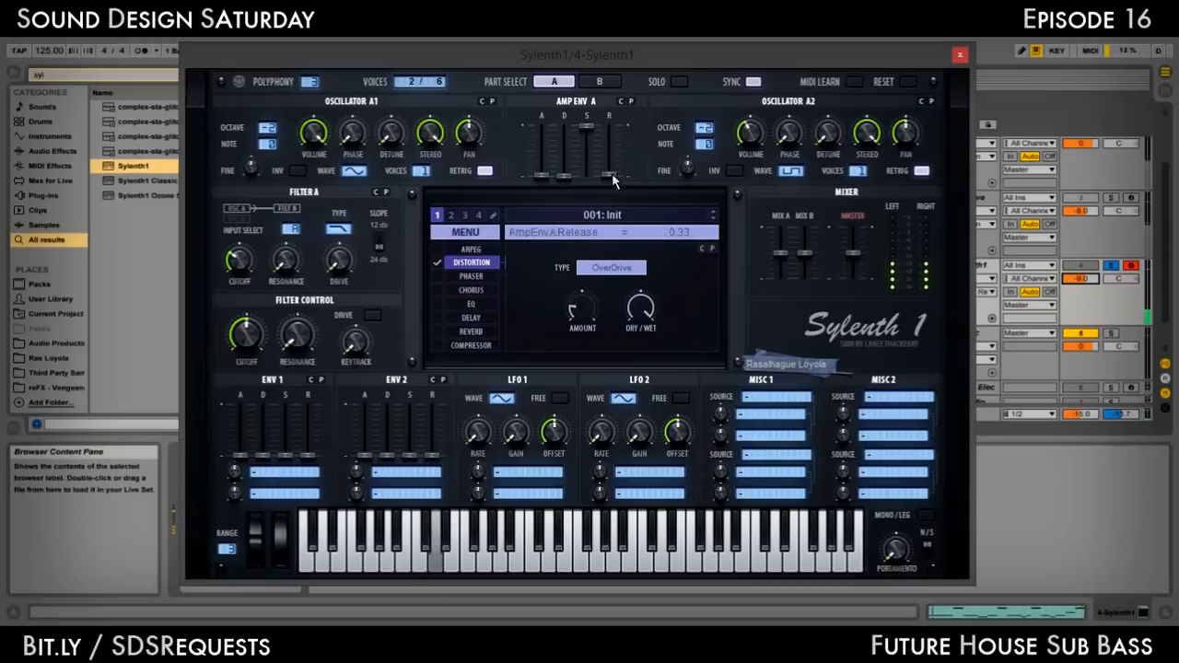
drag(619, 167, 617, 174)
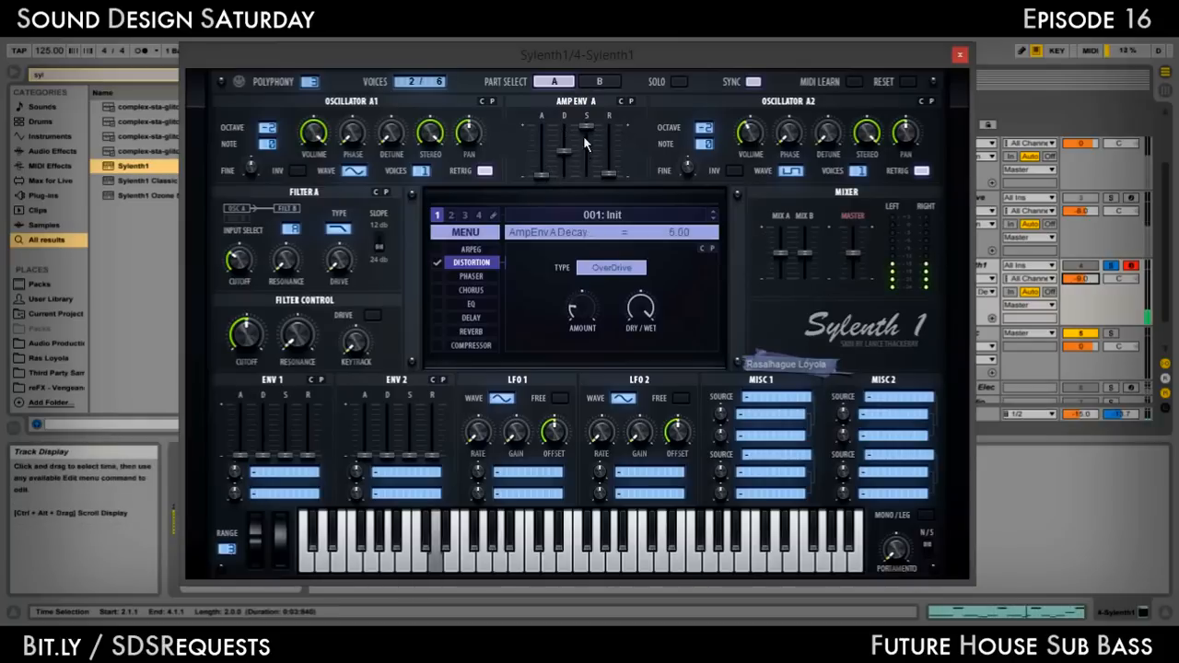
drag(584, 136, 586, 155)
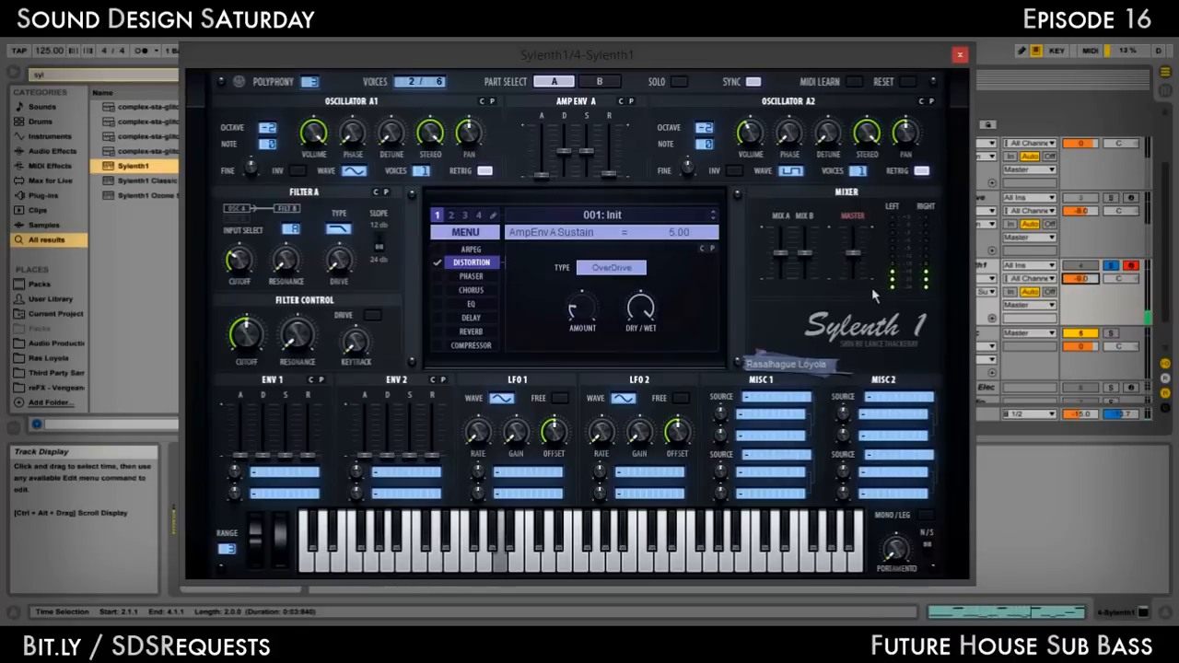
Raise the mixer's master volume and the Mix A level to 10.00
drag(852, 248, 856, 229)
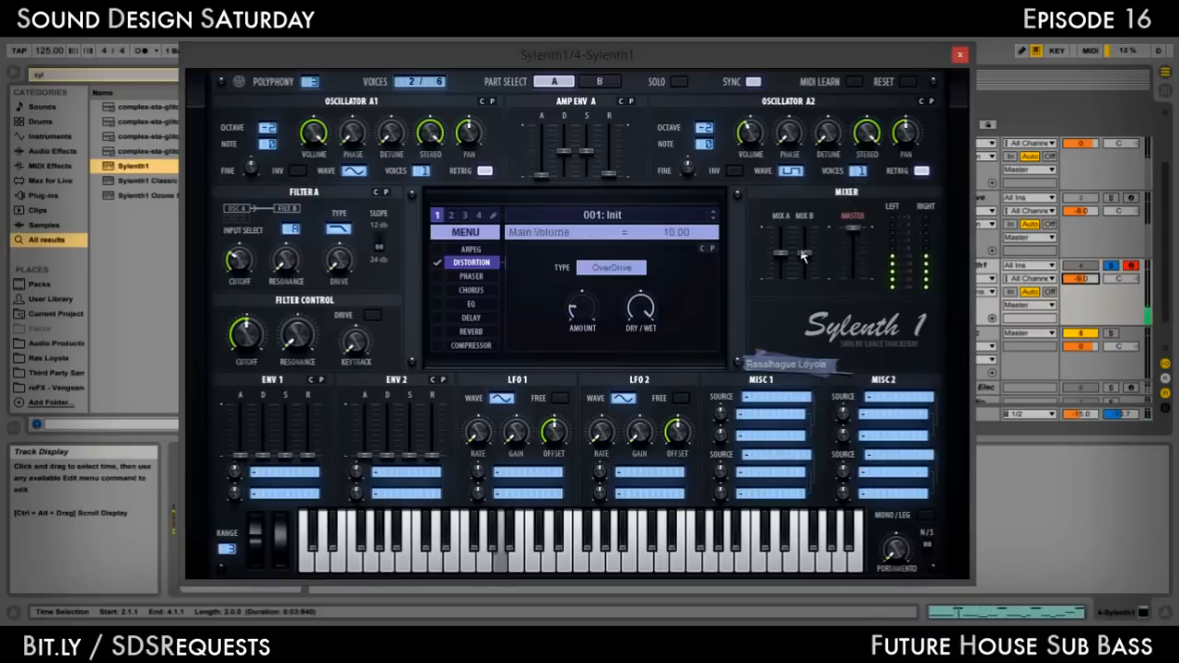
drag(782, 254, 783, 238)
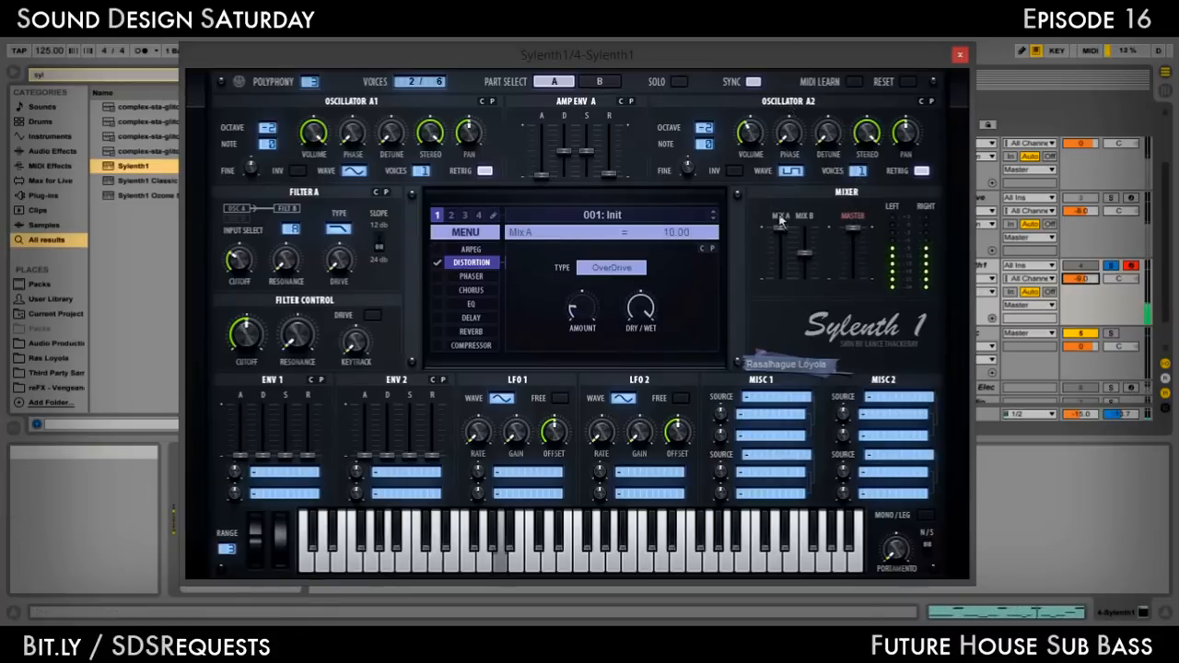
Set Sylenth1's polyphony to 1 and its pitch bend range to 12, and close the plug-in window
drag(312, 82, 315, 85)
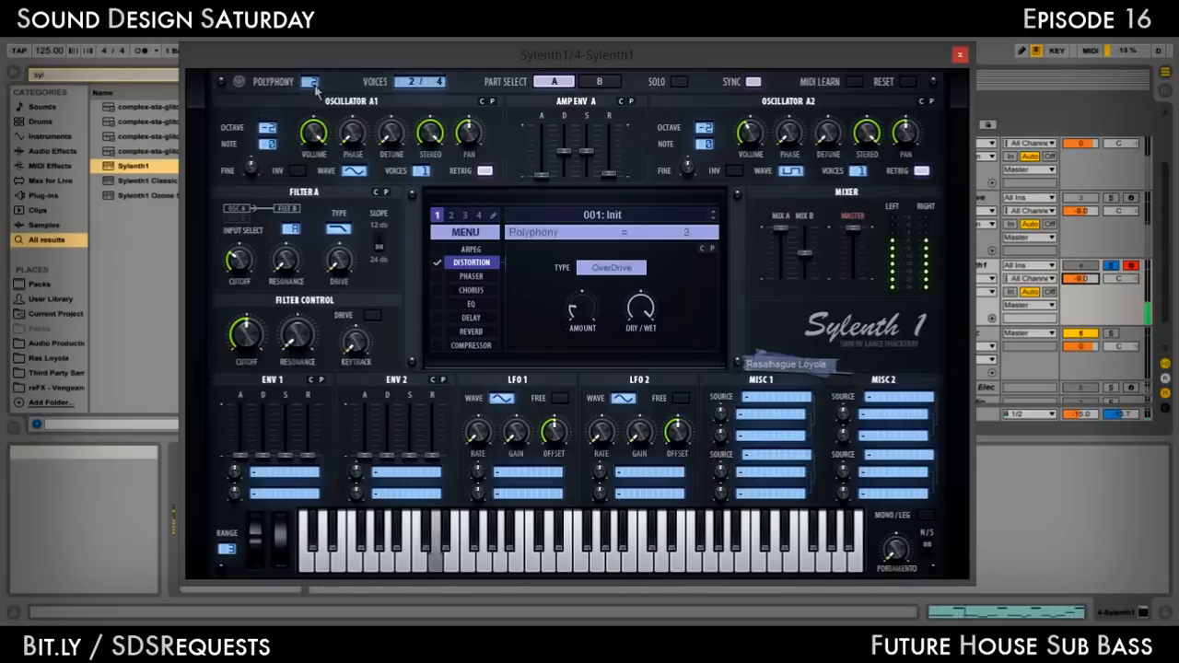
drag(231, 550, 251, 503)
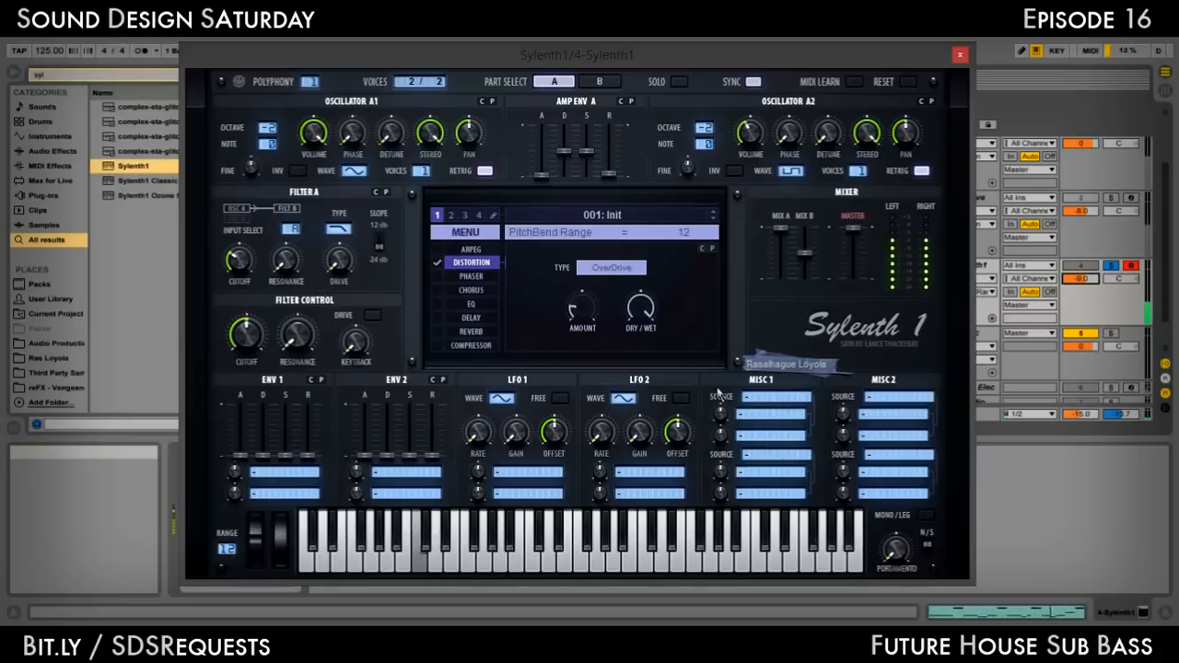
click(961, 55)
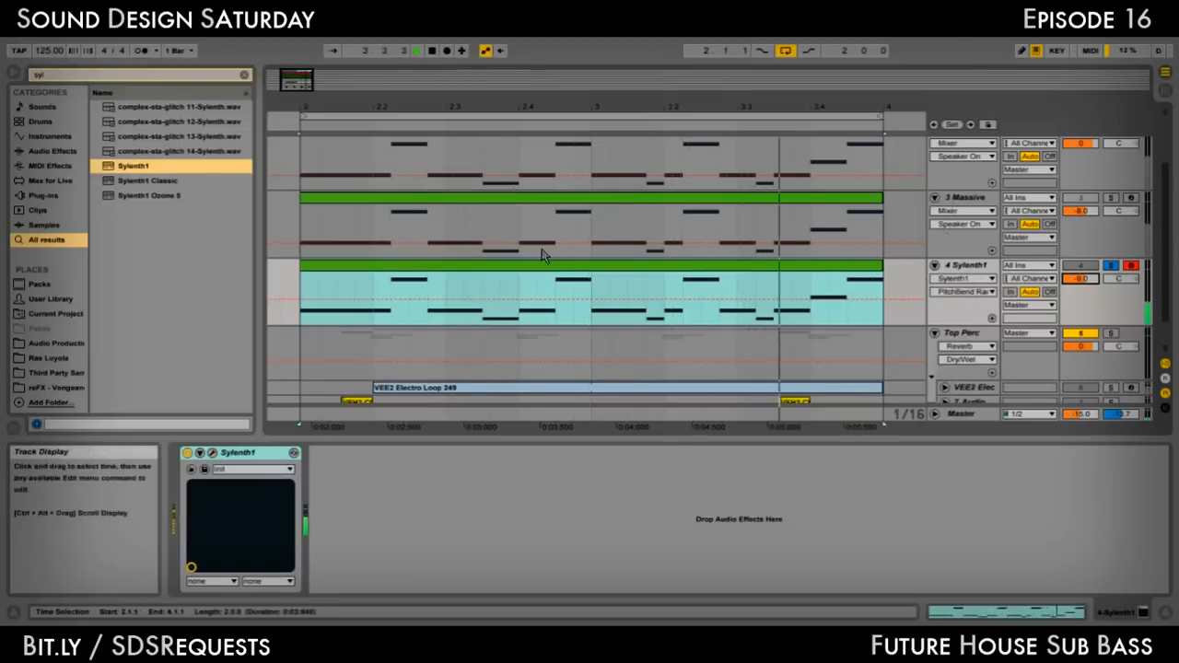
Set the Sylenth1 track's volume to 0 dB
scroll(857, 313, up, 2)
scroll(839, 304, down, 2)
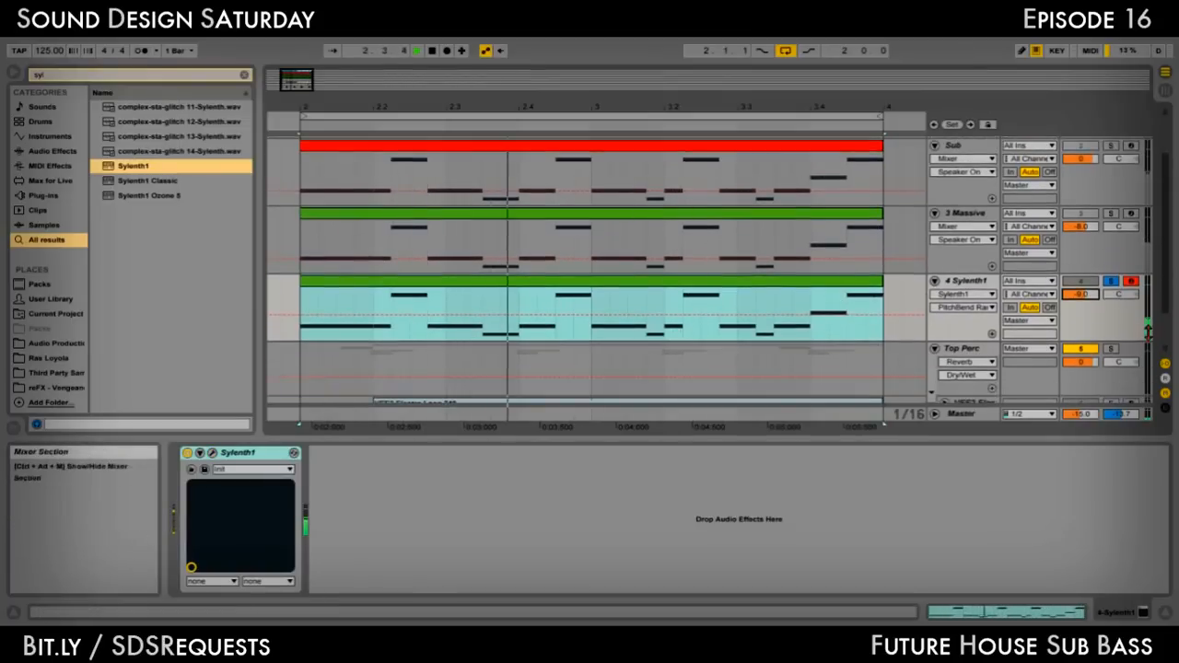
drag(1087, 296, 1088, 279)
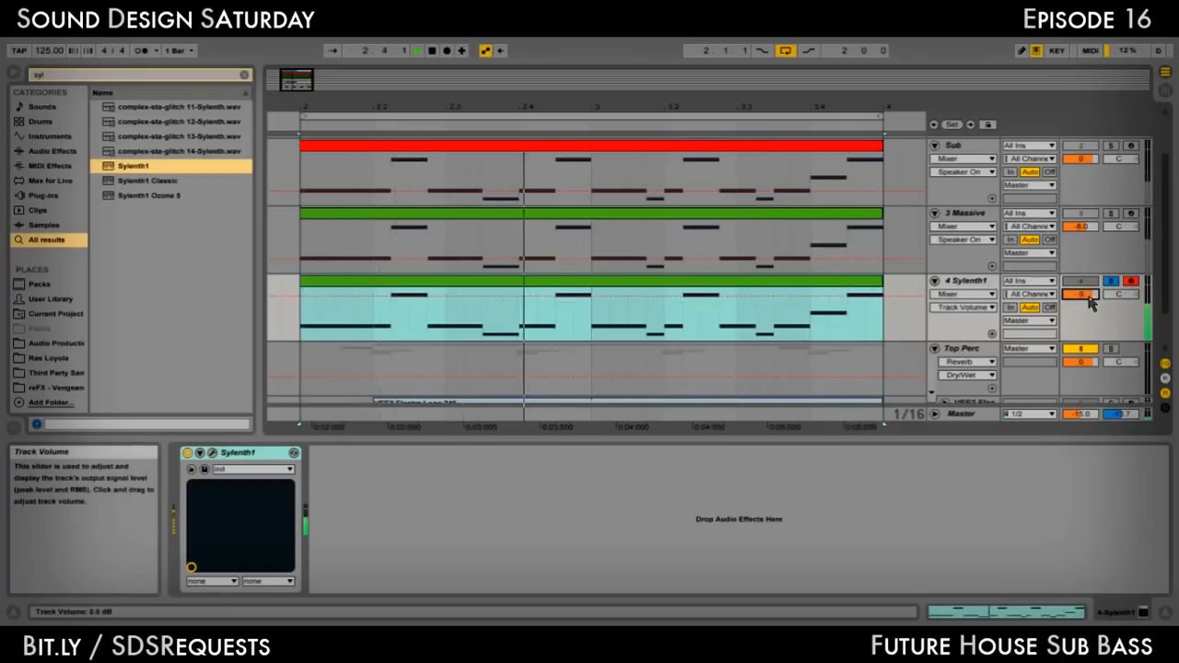
Solo the Sub track to compare its sound, and return the solo to the Sylenth1 track
scroll(1091, 297, up, 2)
scroll(996, 297, down, 2)
scroll(949, 263, up, 1)
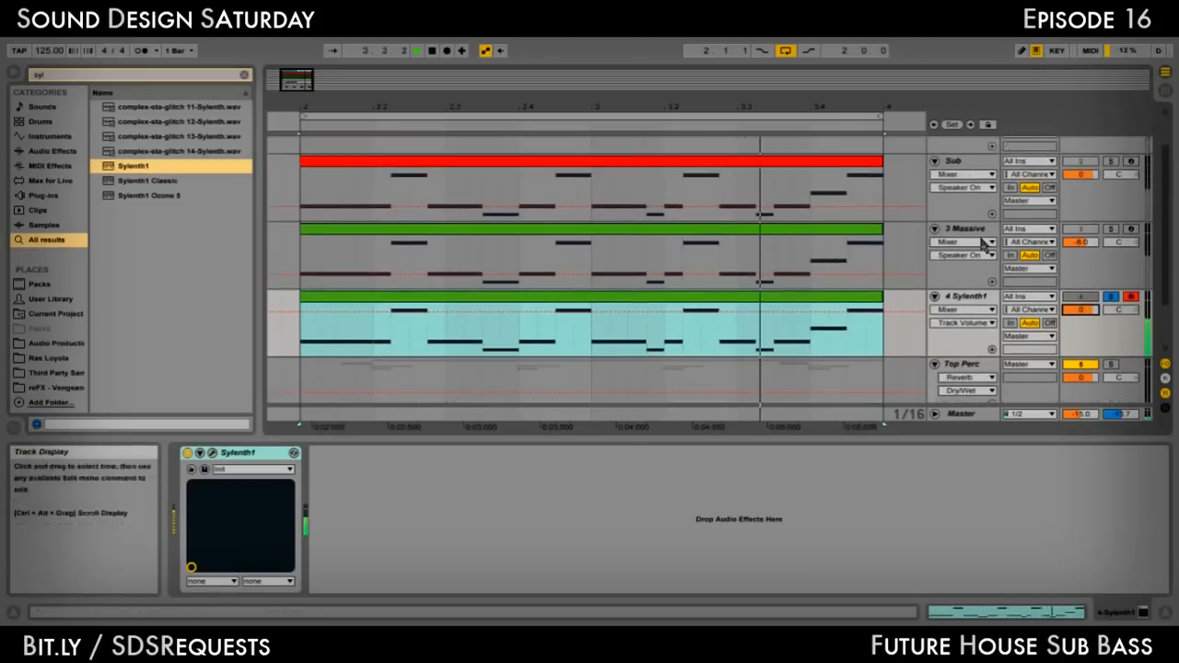
click(1111, 161)
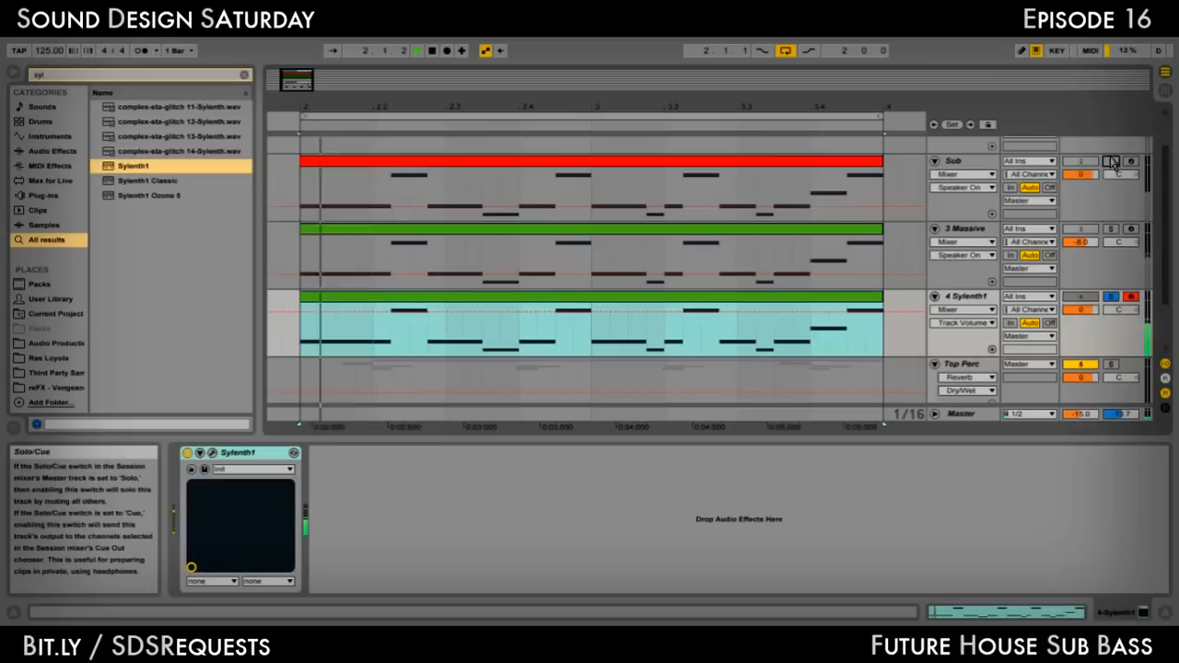
click(1112, 298)
scroll(1115, 304, down, 2)
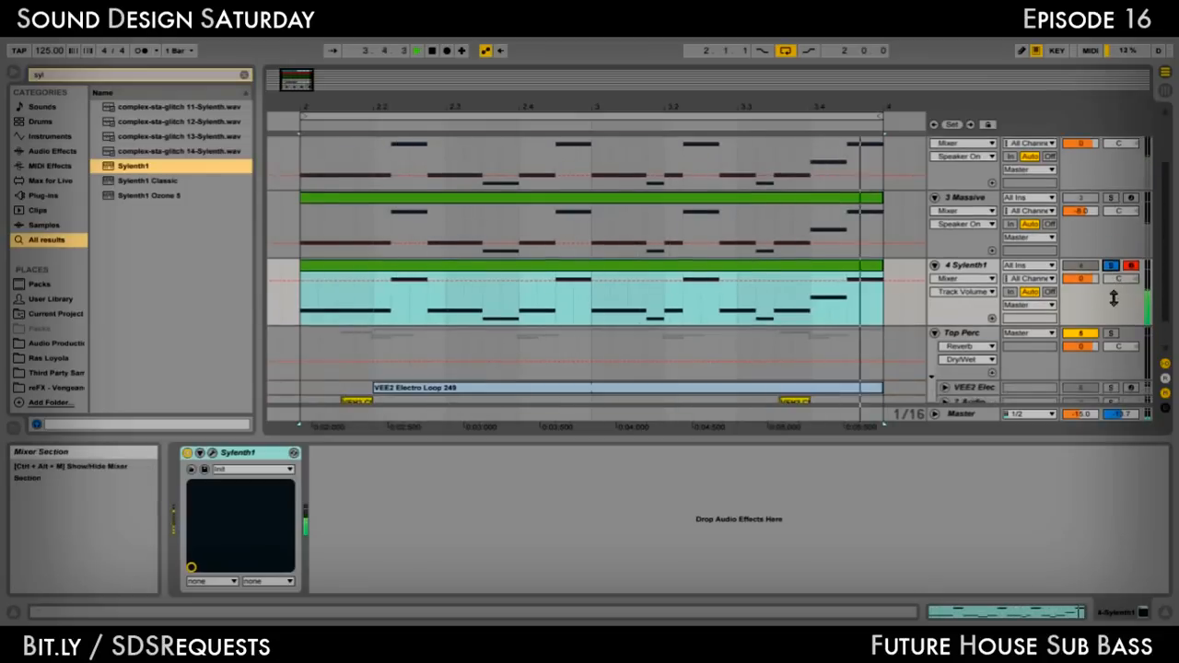
Search the browser for "mass" and swap the Sylenth1 instrument on track 4 for Massive
click(979, 276)
scroll(978, 270, down, 2)
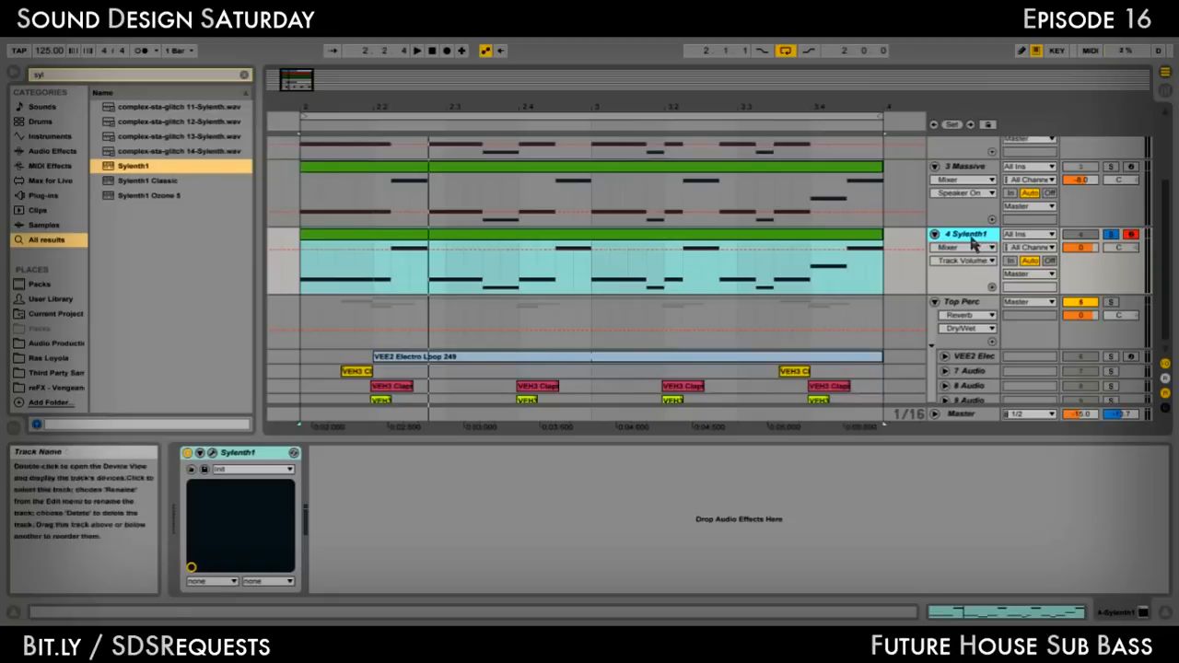
click(294, 454)
key(ctrl+f)
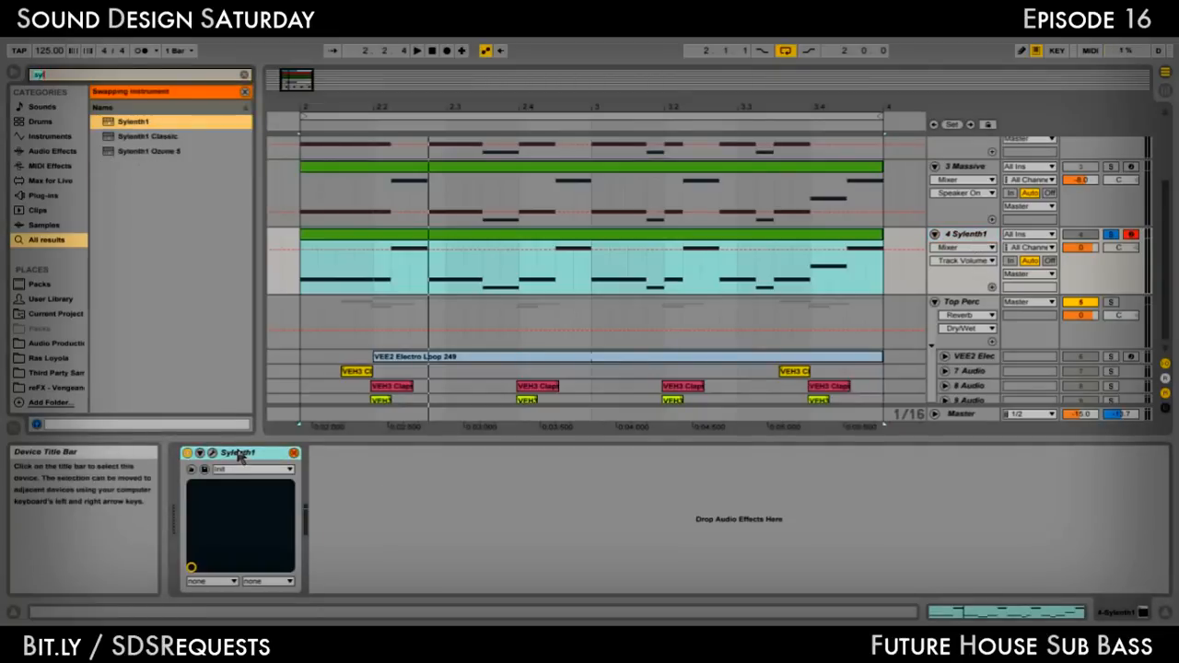
text(mass)
double_click(140, 123)
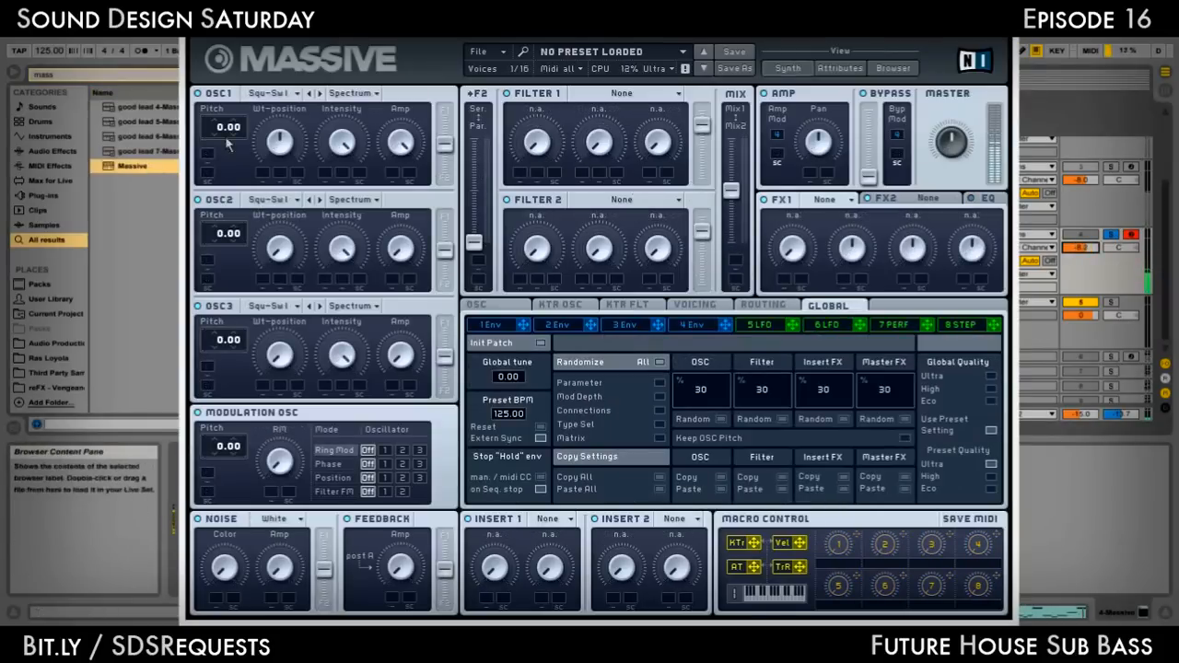
Set Massive's OSC1 pitch to -24.00 and route the oscillator fully to Filter 1
drag(226, 138, 214, 164)
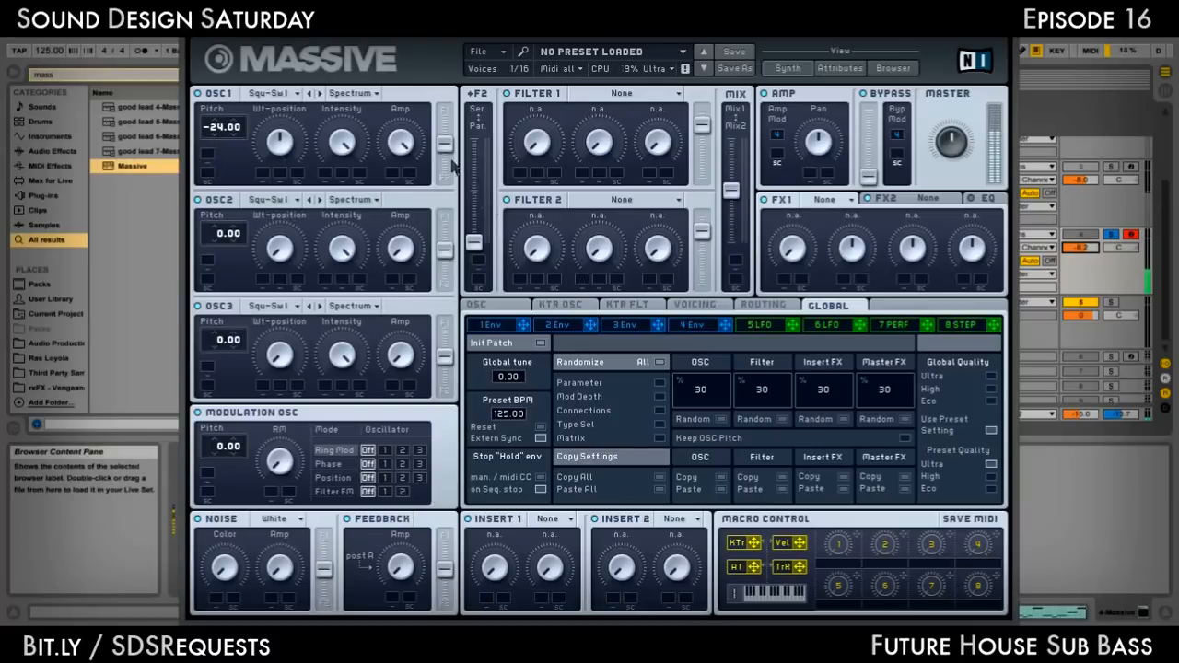
drag(445, 146, 450, 73)
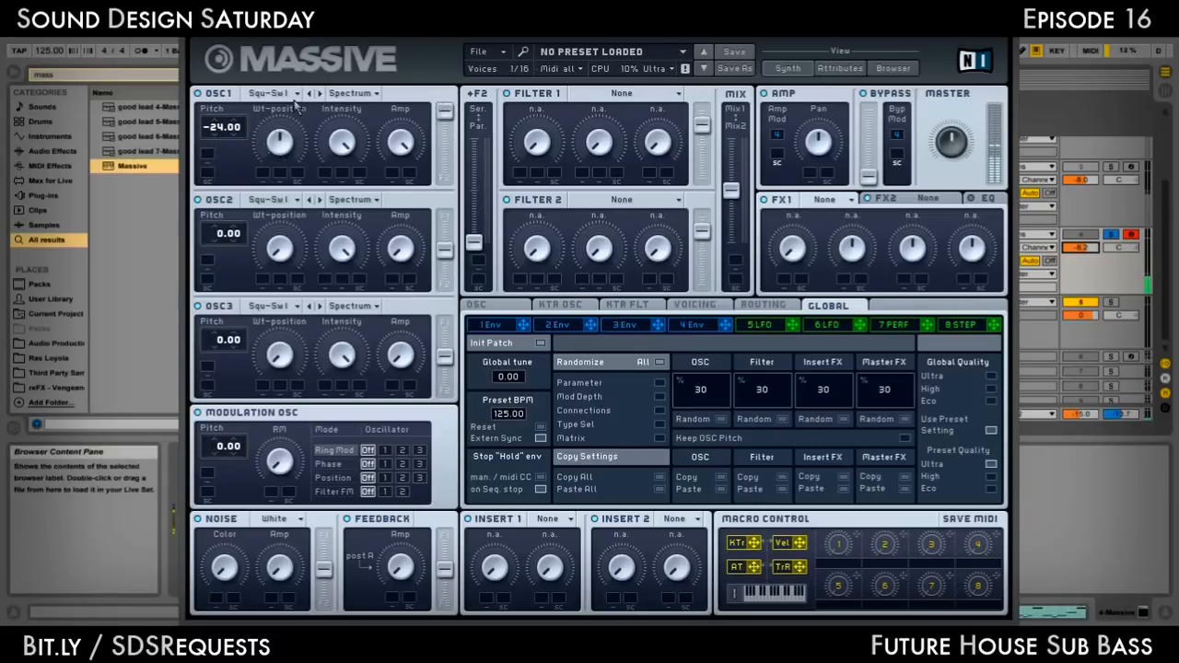
drag(281, 134, 278, 144)
Set OSC2 to the Sin-Square wavetable with a pitch of -24.00 and route it fully to Filter 1
click(273, 199)
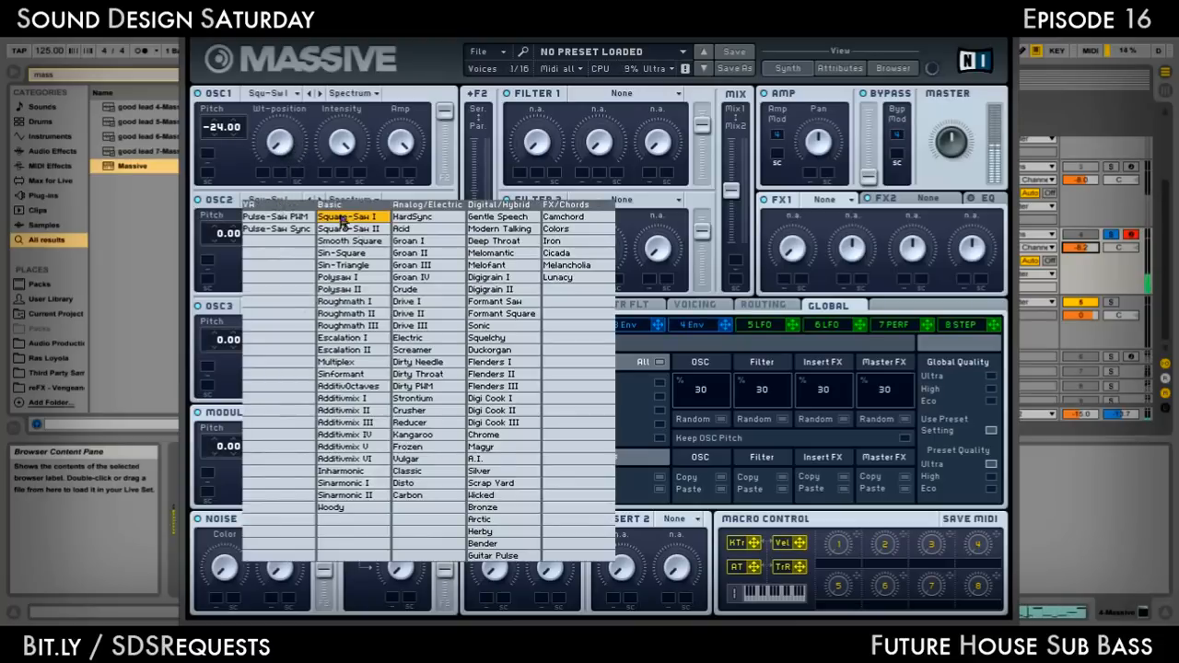
click(362, 254)
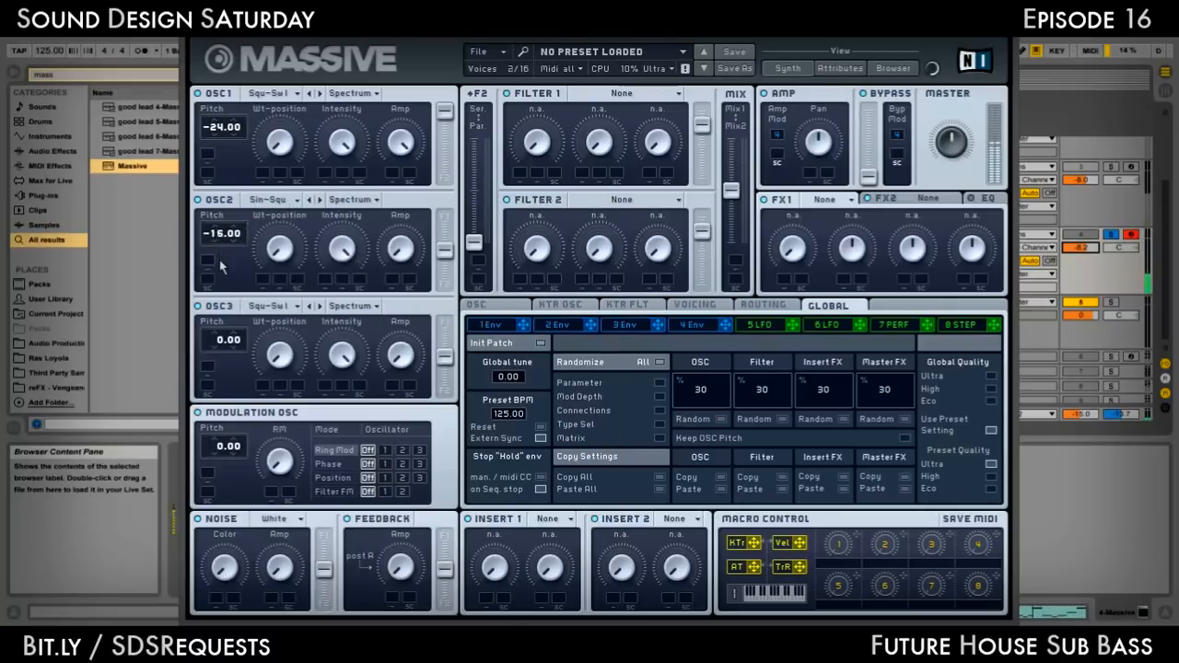
drag(219, 260, 221, 276)
drag(444, 257, 451, 154)
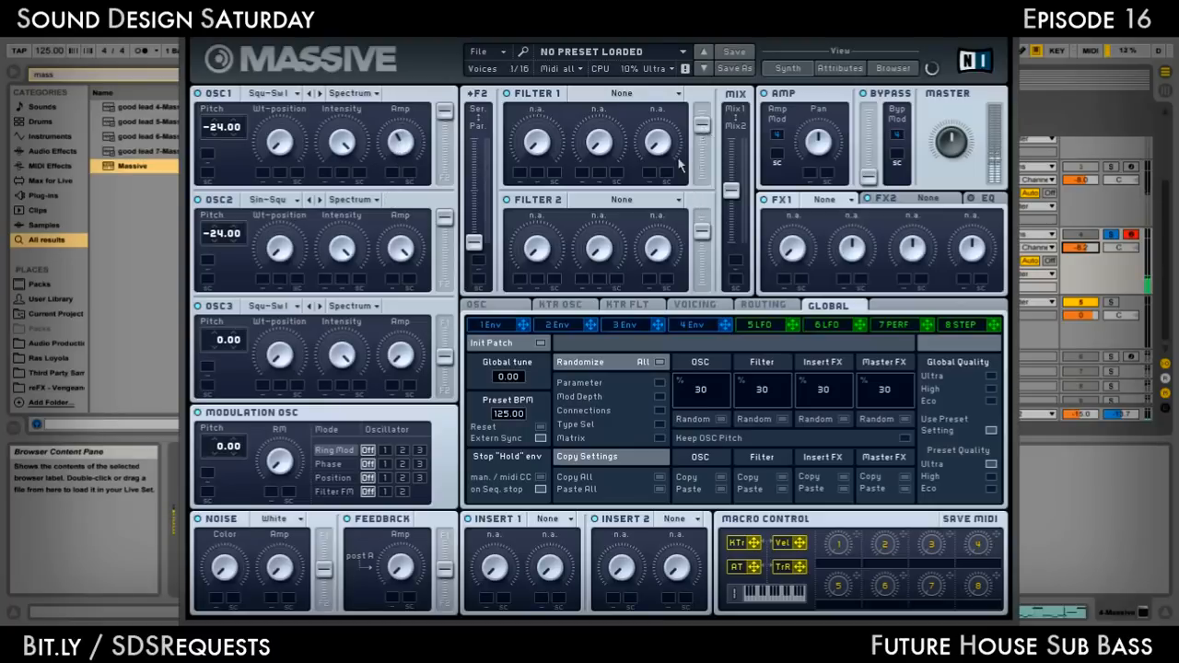
Set Filter 1 to Lowpass 4 with its output level at maximum and raise its cutoff to slightly below halfway
mouse_move(705, 130)
mouse_down()
mouse_move(704, 115)
mouse_move(706, 137)
mouse_up()
click(645, 94)
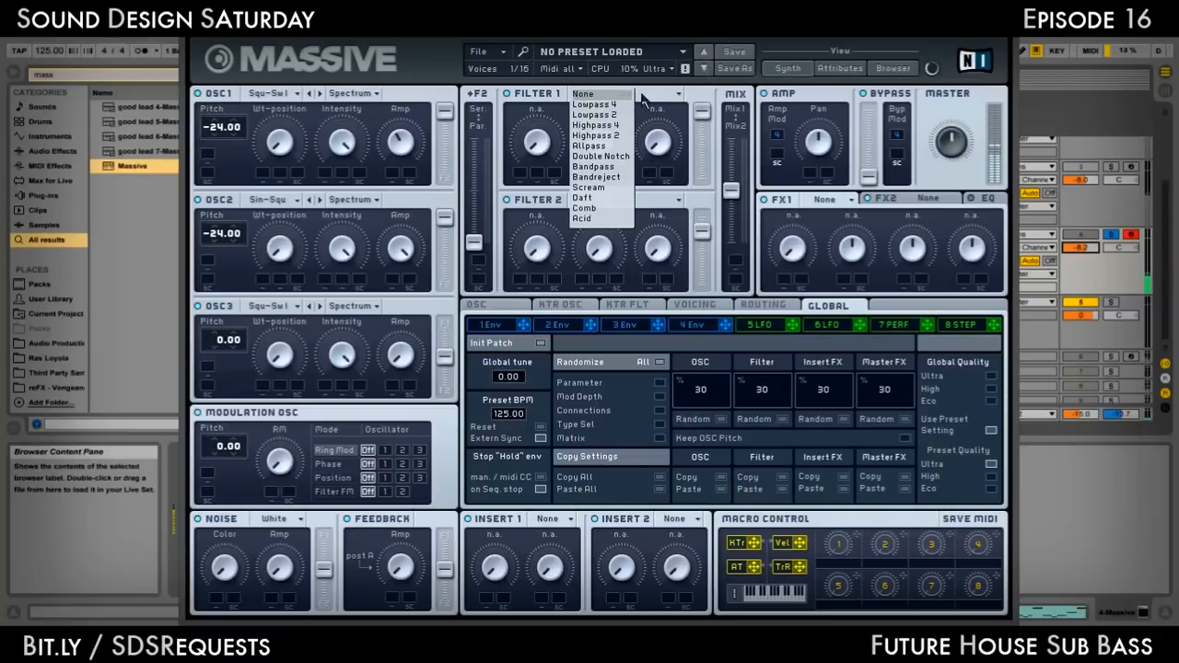
click(595, 104)
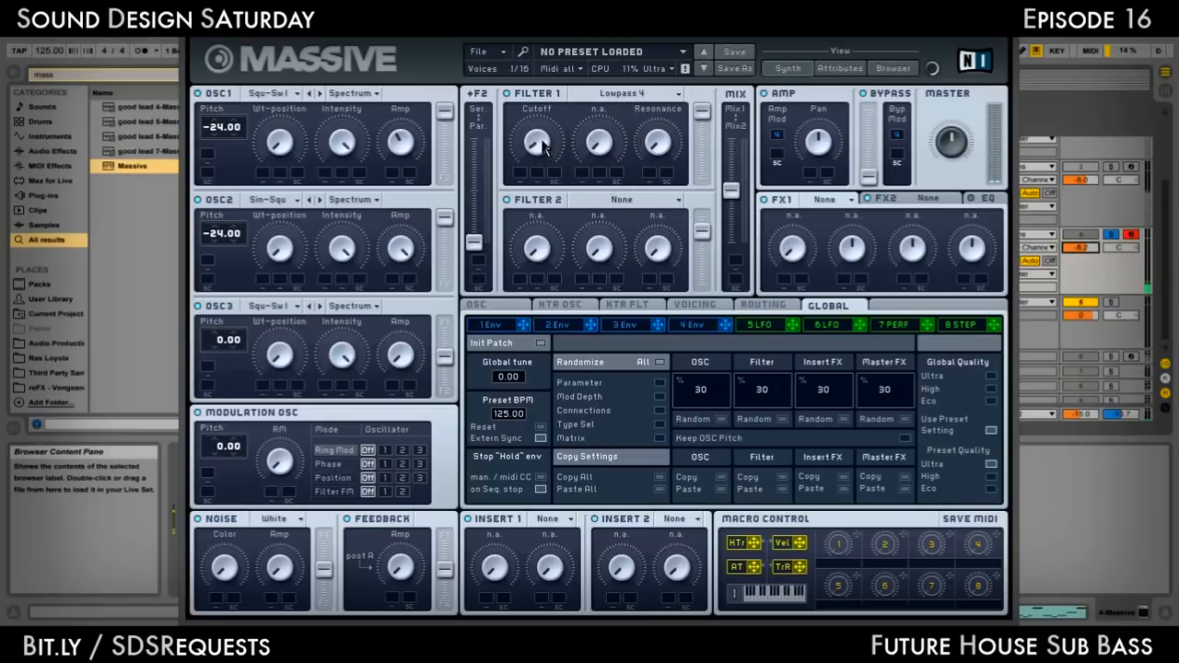
drag(545, 149, 545, 94)
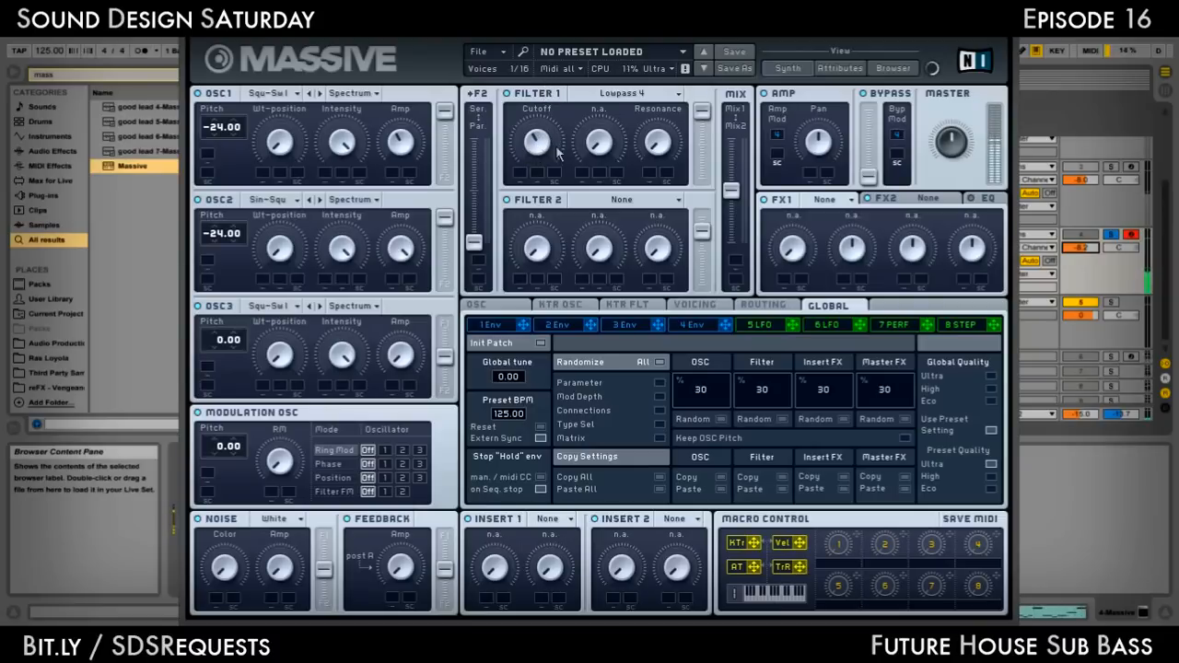
Load the Brauner Tube effect in FX1
click(833, 201)
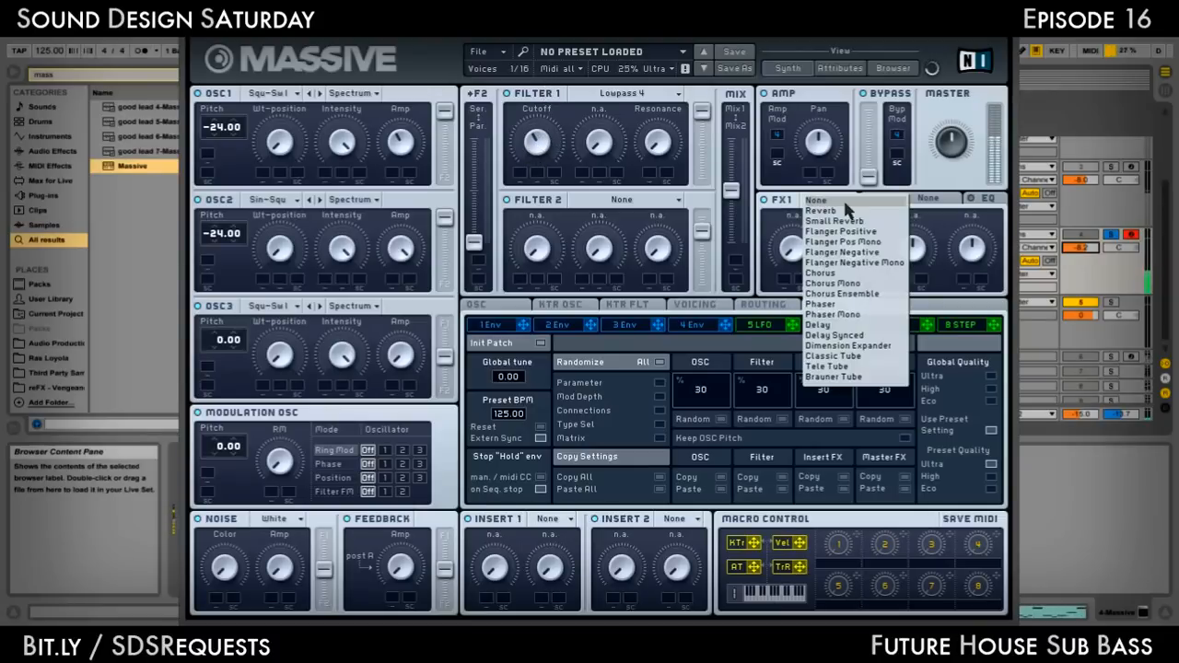
click(834, 377)
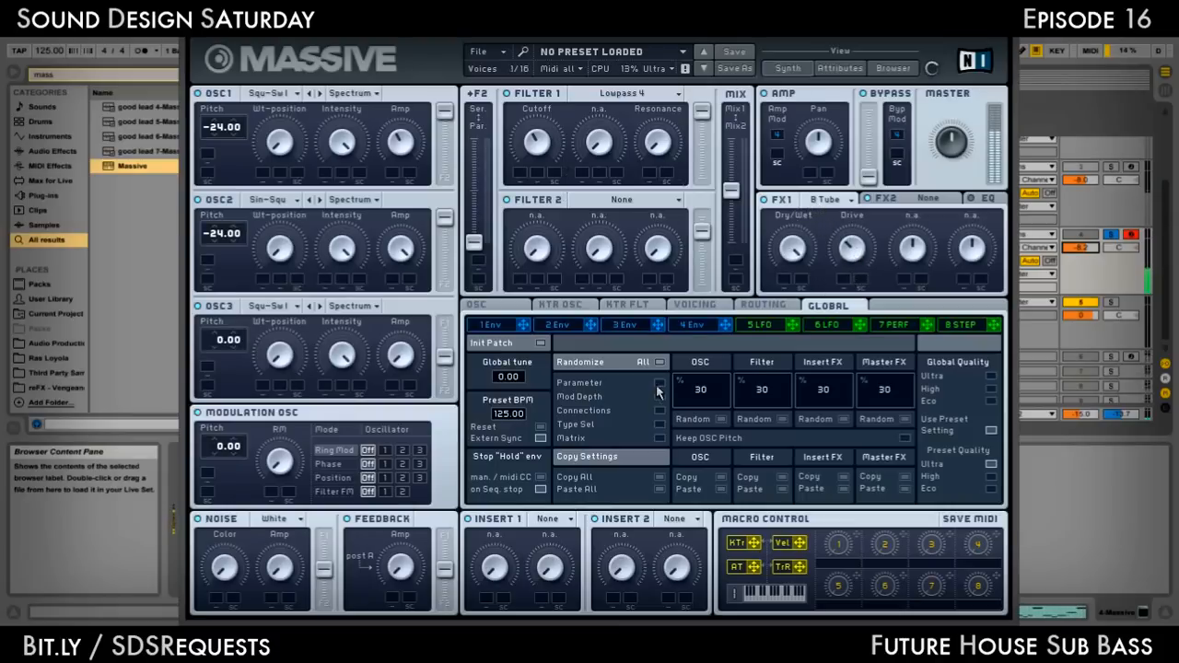
Raise the decay time and decay level of envelope 4 and adjust its attack
click(705, 326)
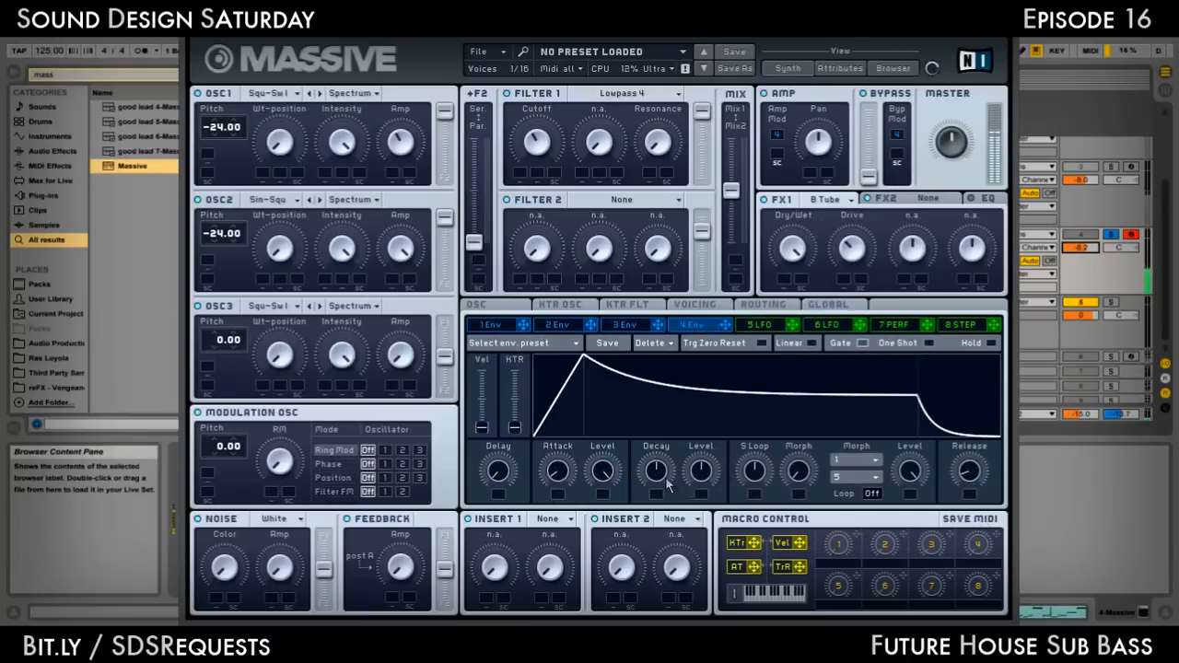
drag(668, 485, 721, 469)
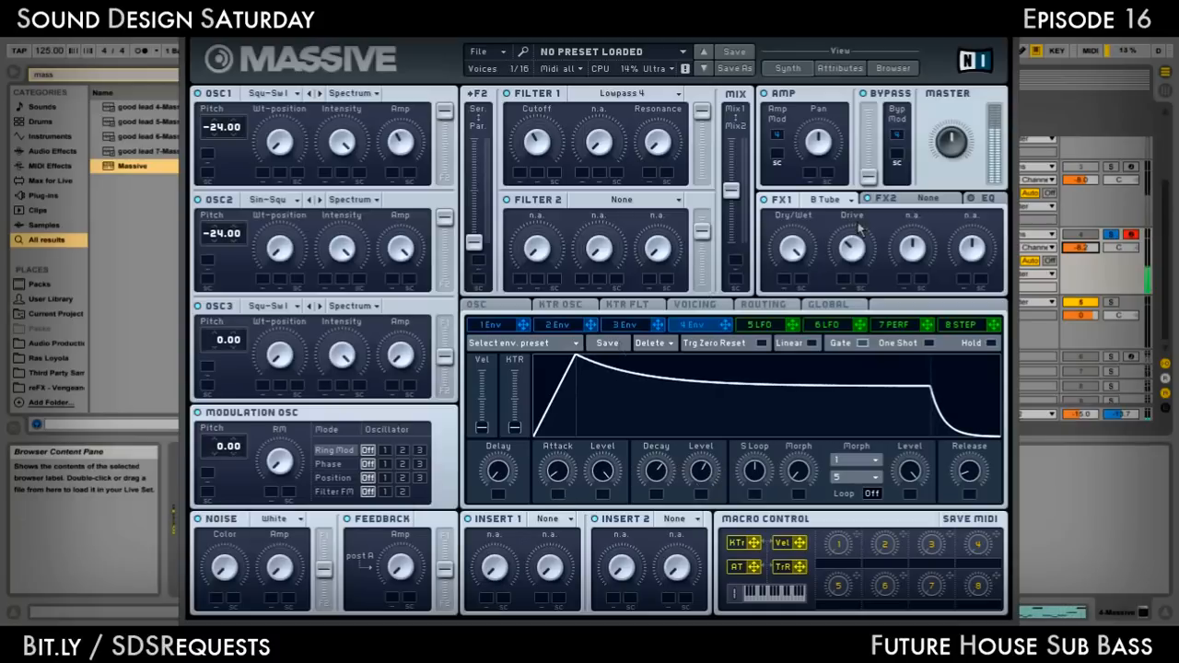
drag(559, 478, 571, 466)
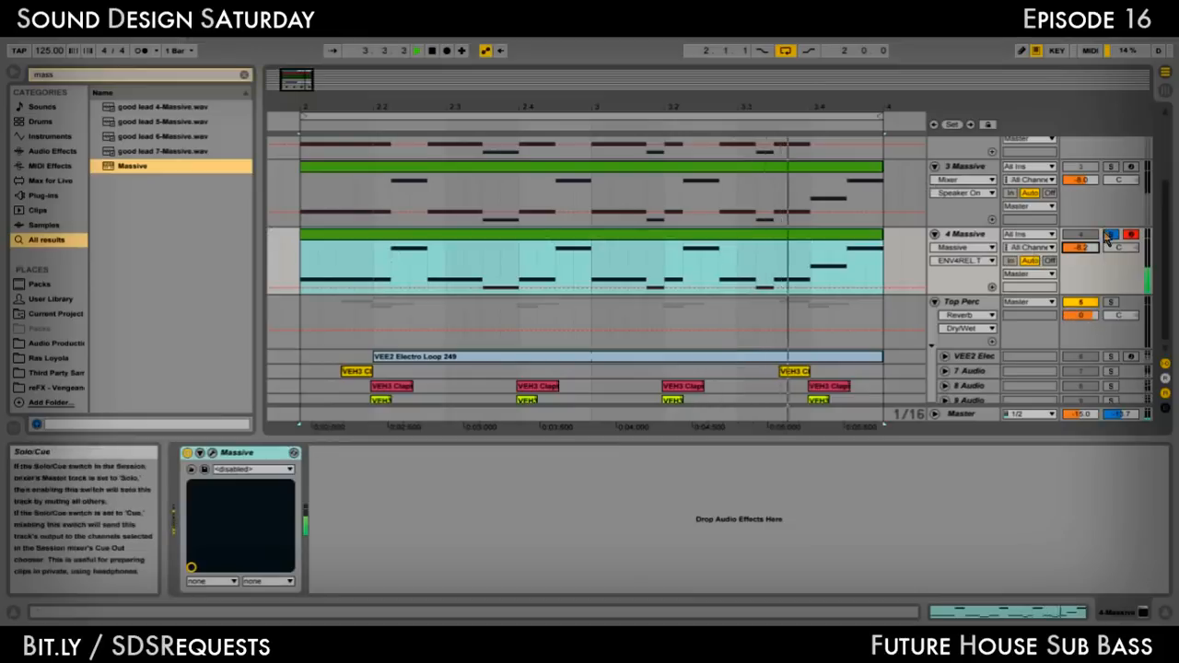
Solo the 3 Massive and 4 Massive tracks in turn to compare them, and set the 4 Massive track's volume to -8.0 dB
scroll(1109, 233, up, 2)
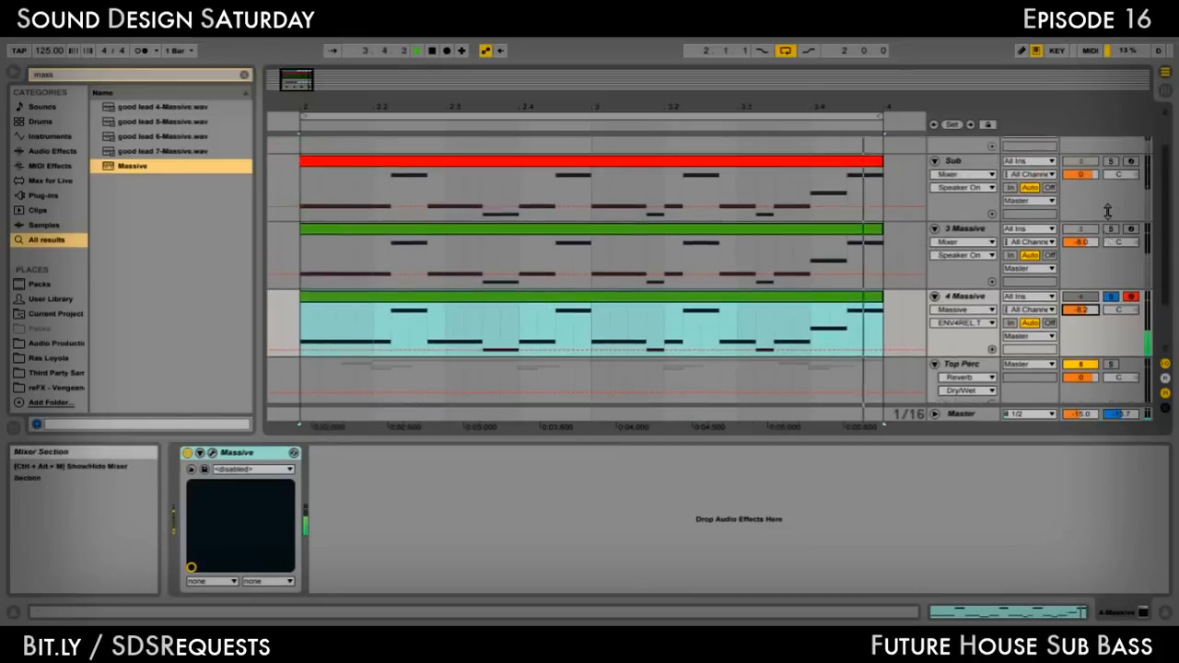
scroll(1108, 234, up, 1)
scroll(1108, 233, down, 1)
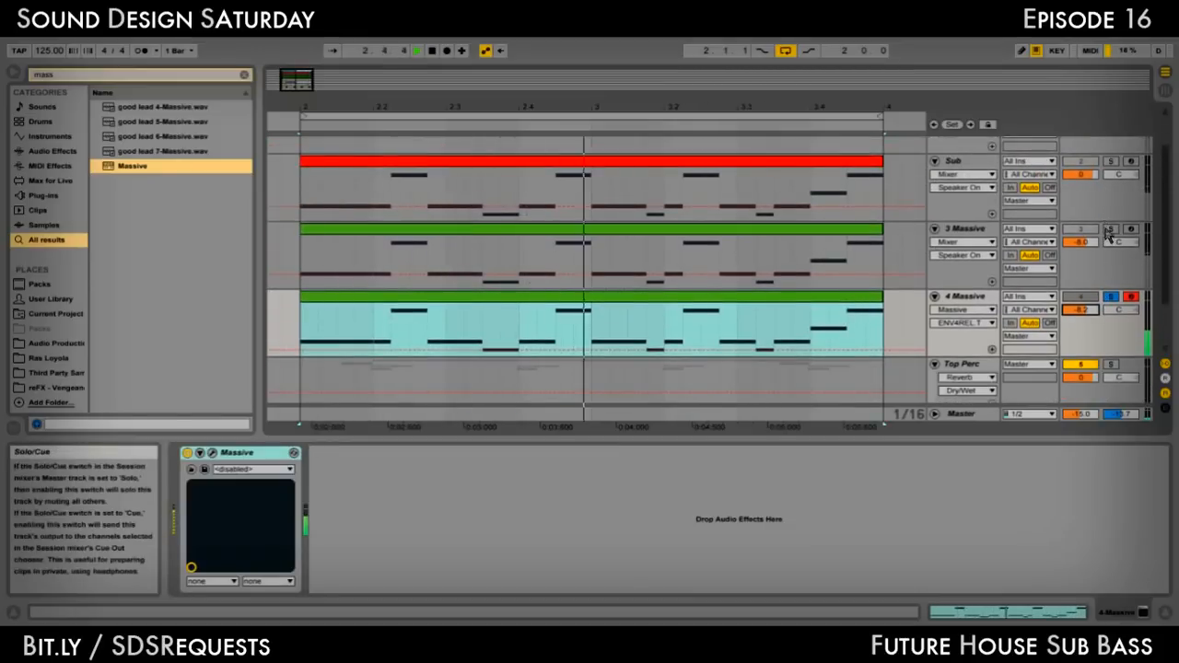
click(1110, 228)
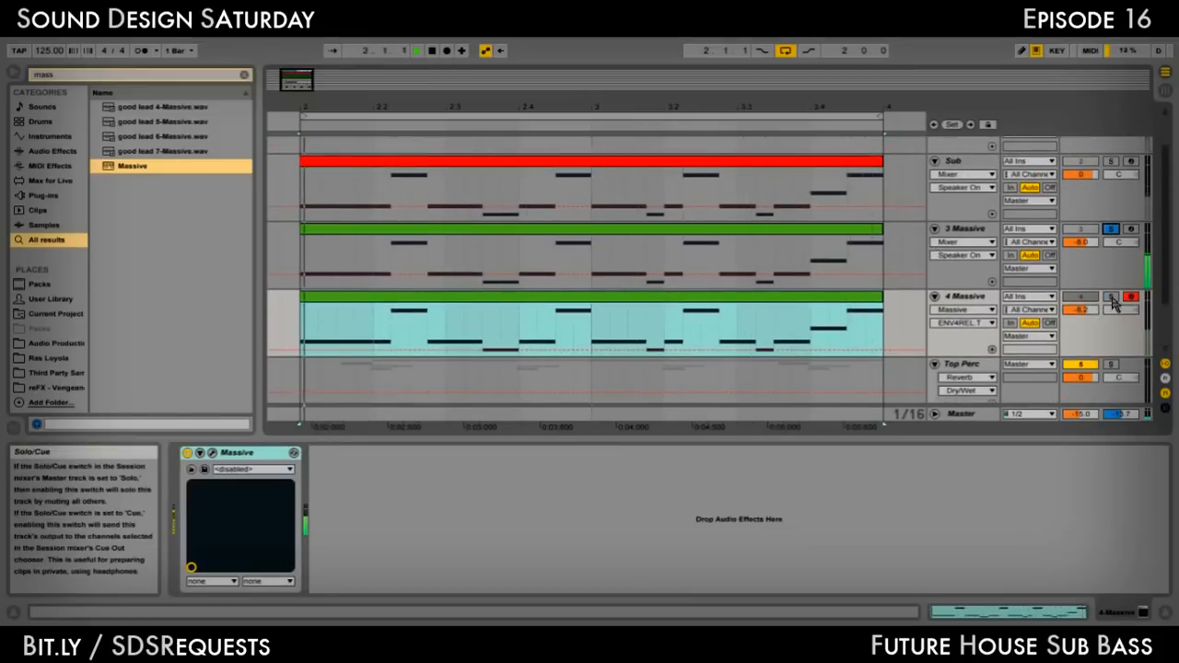
click(1111, 297)
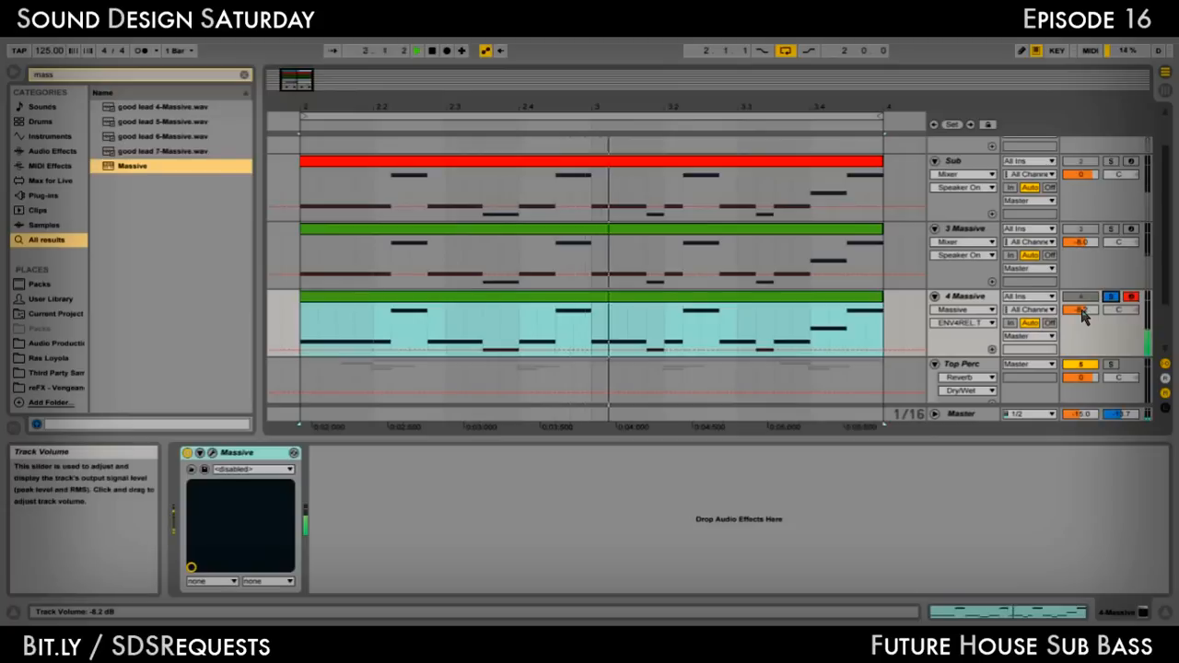
click(1082, 311)
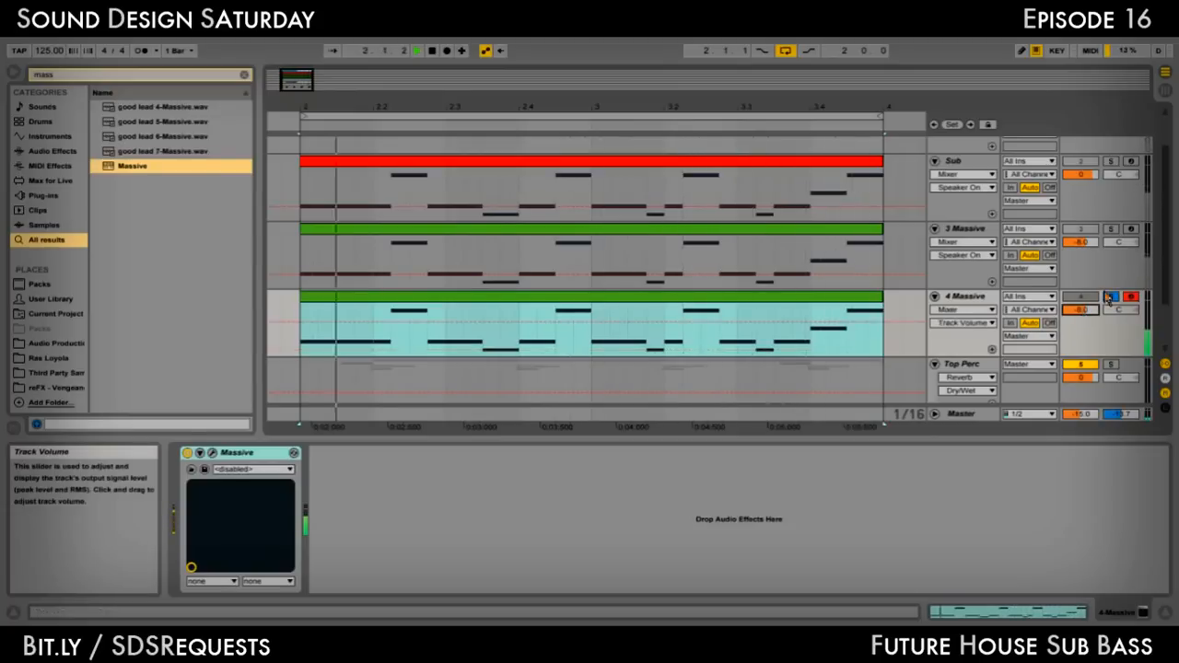
Delete the old 3 Massive track between the Sub track and the newly built Massive track
scroll(1009, 267, up, 2)
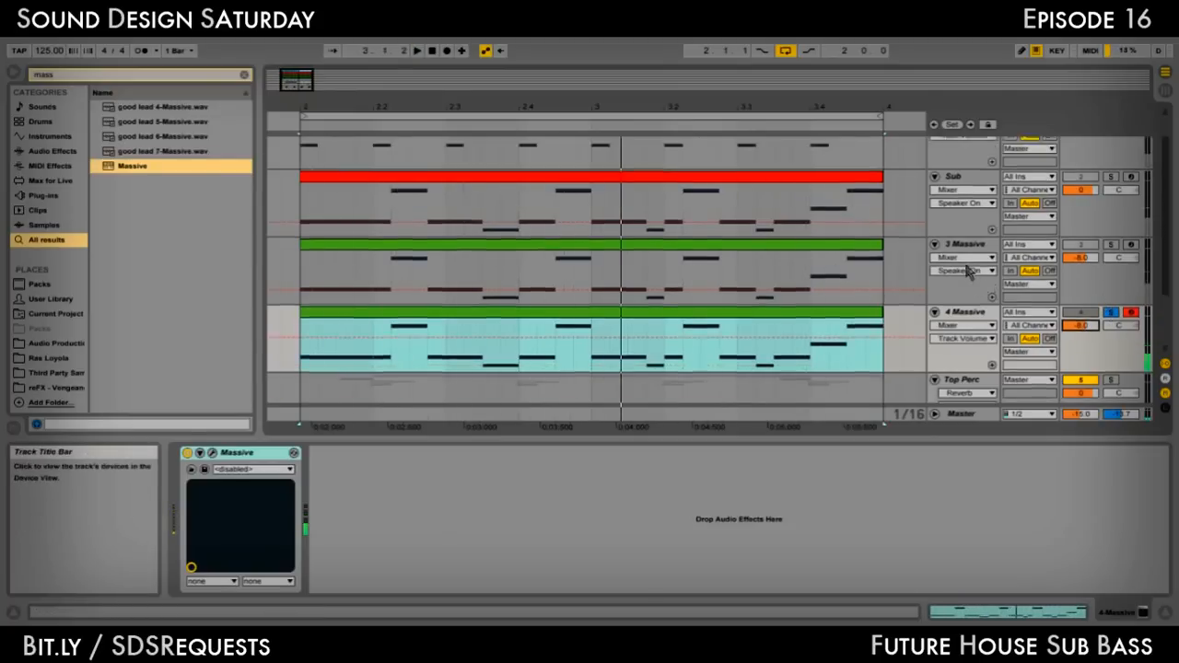
click(958, 211)
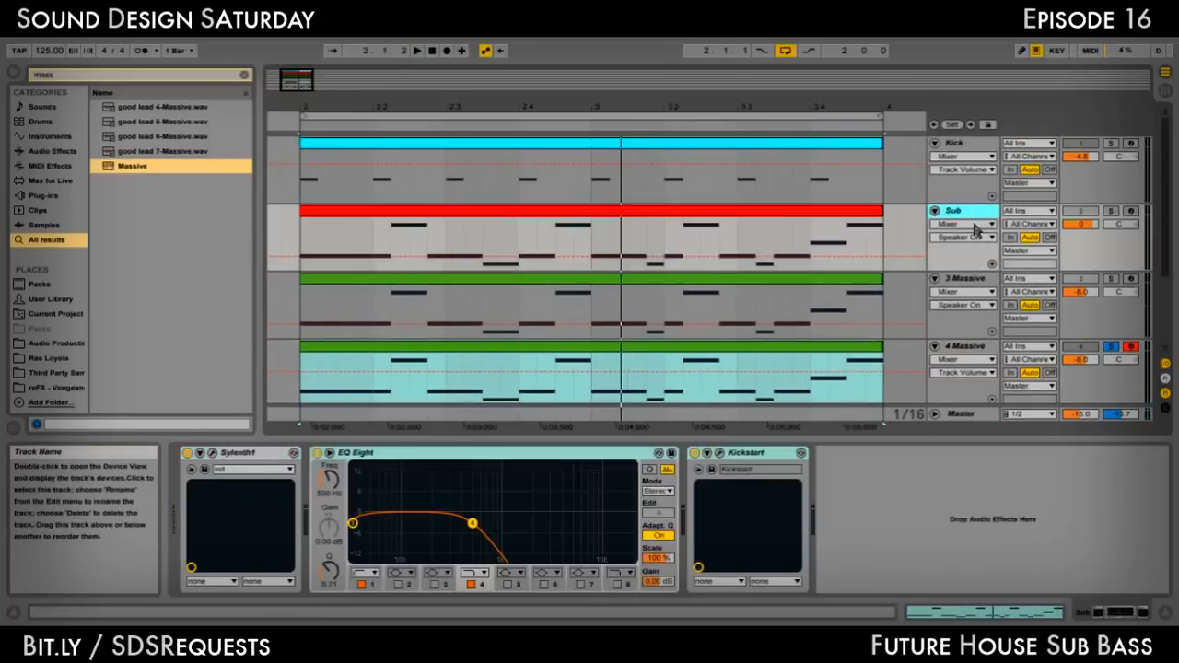
shift+click(968, 289)
scroll(917, 278, down, 2)
scroll(915, 274, down, 1)
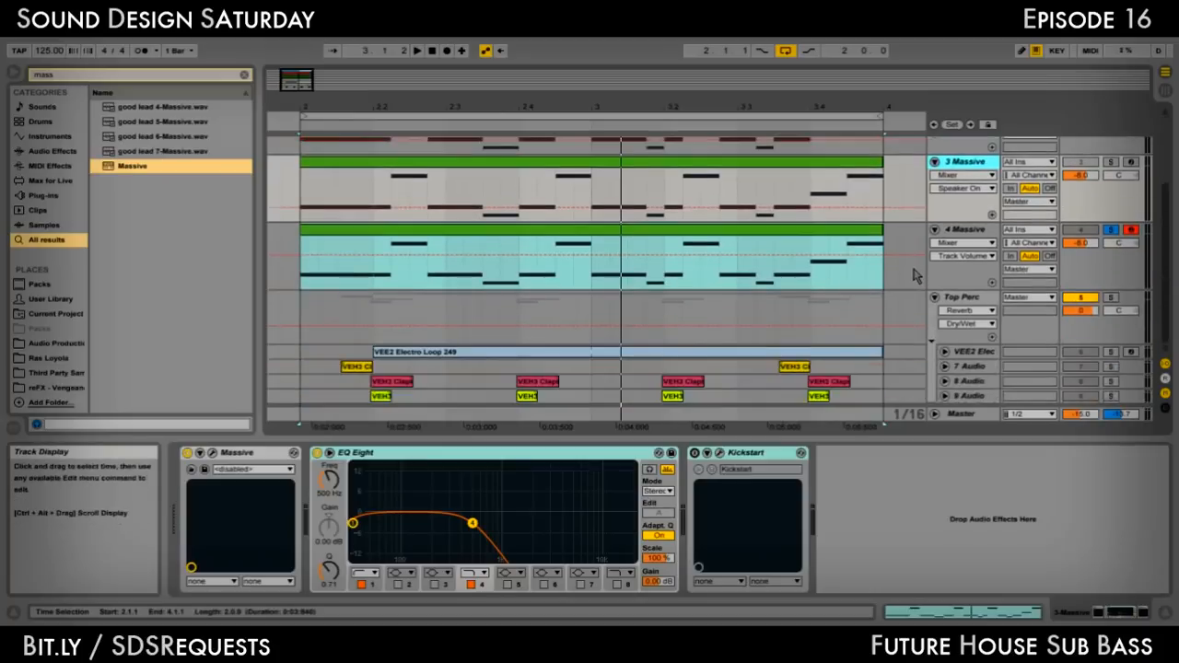
scroll(915, 275, up, 3)
scroll(916, 273, down, 1)
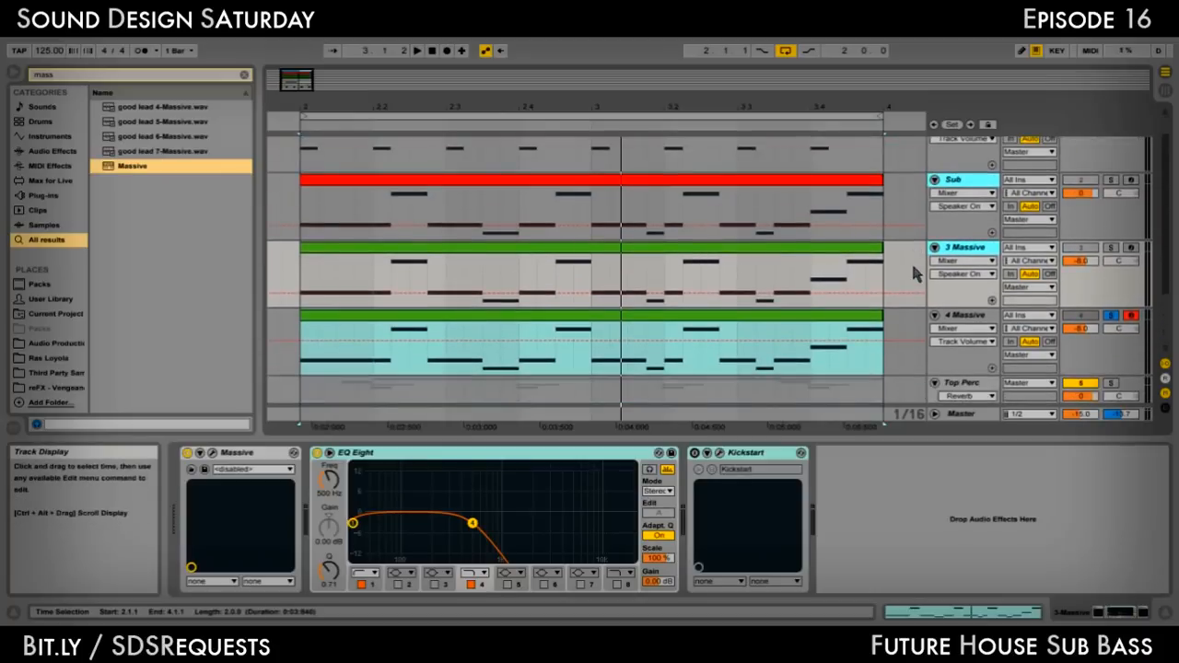
click(975, 253)
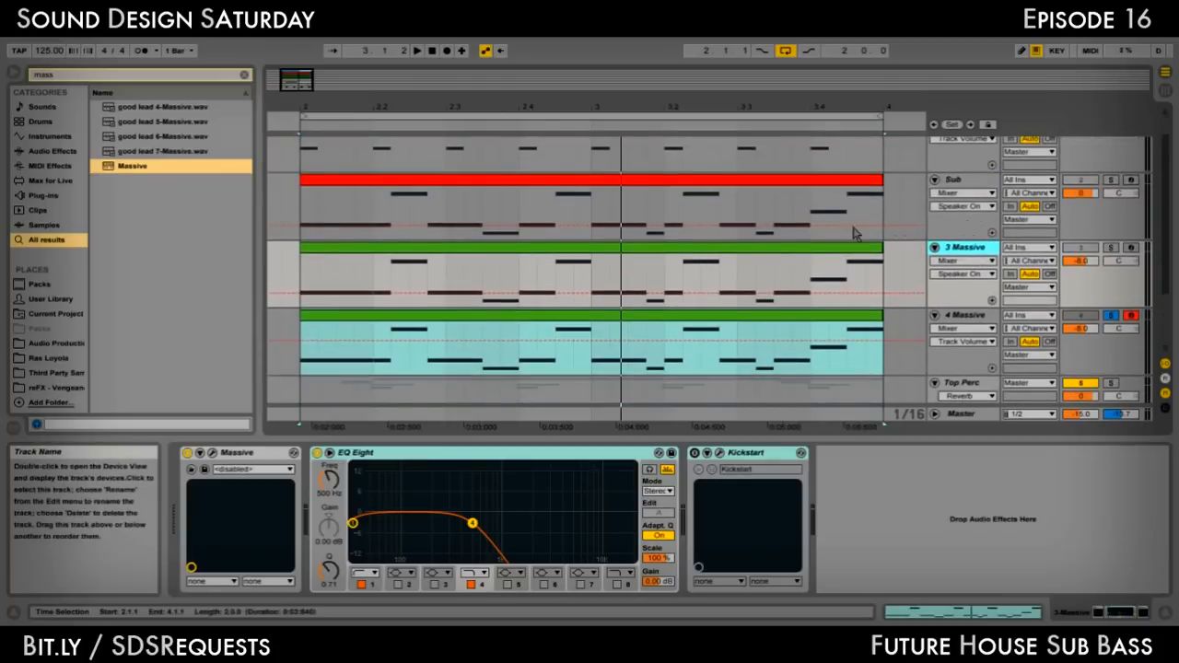
key(Delete)
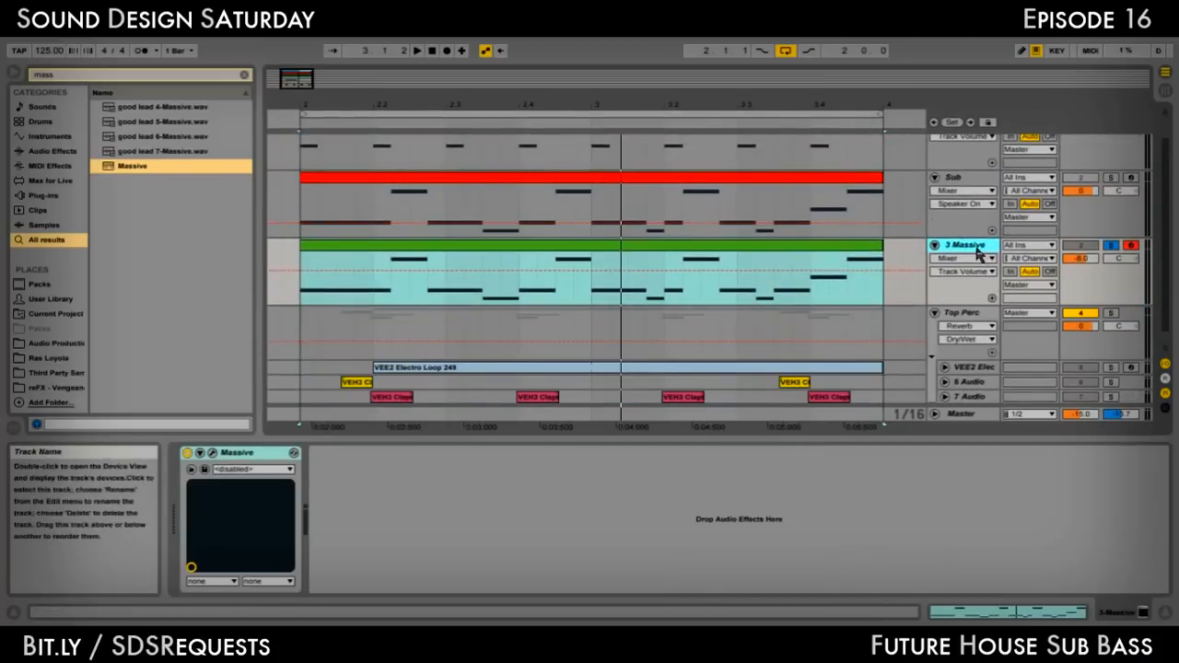
Copy the EQ Eight and Kickstart effects from the Sub track and paste them after Massive on the remaining Massive track
click(978, 182)
click(469, 454)
shift+click(757, 456)
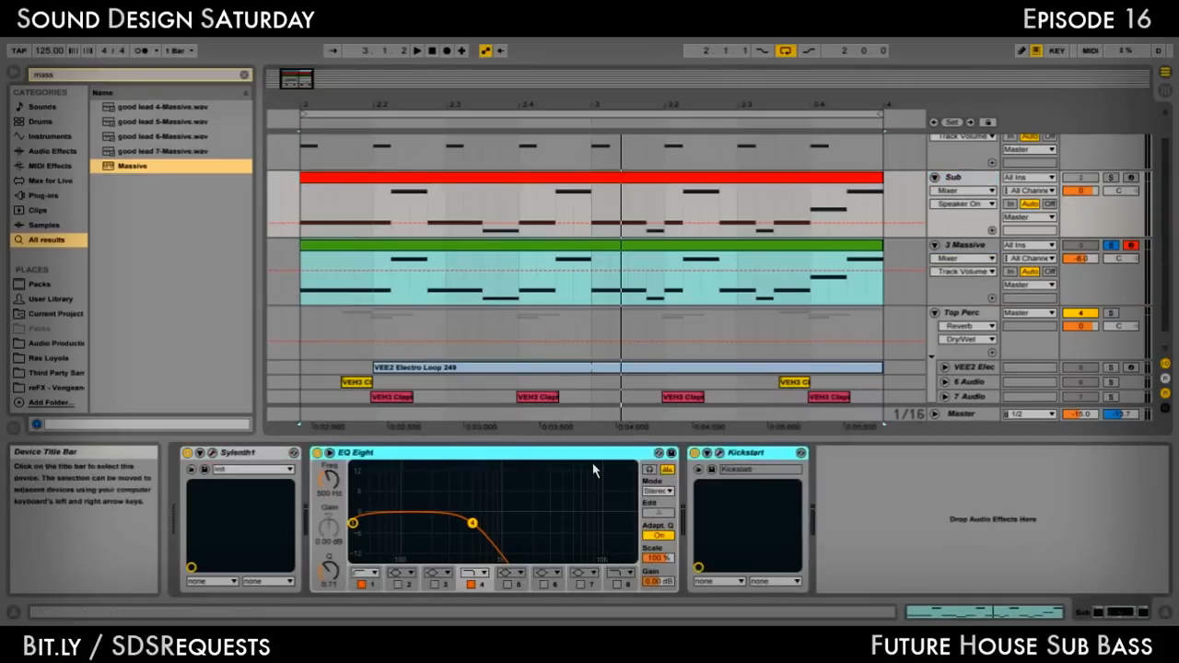
click(977, 245)
click(596, 474)
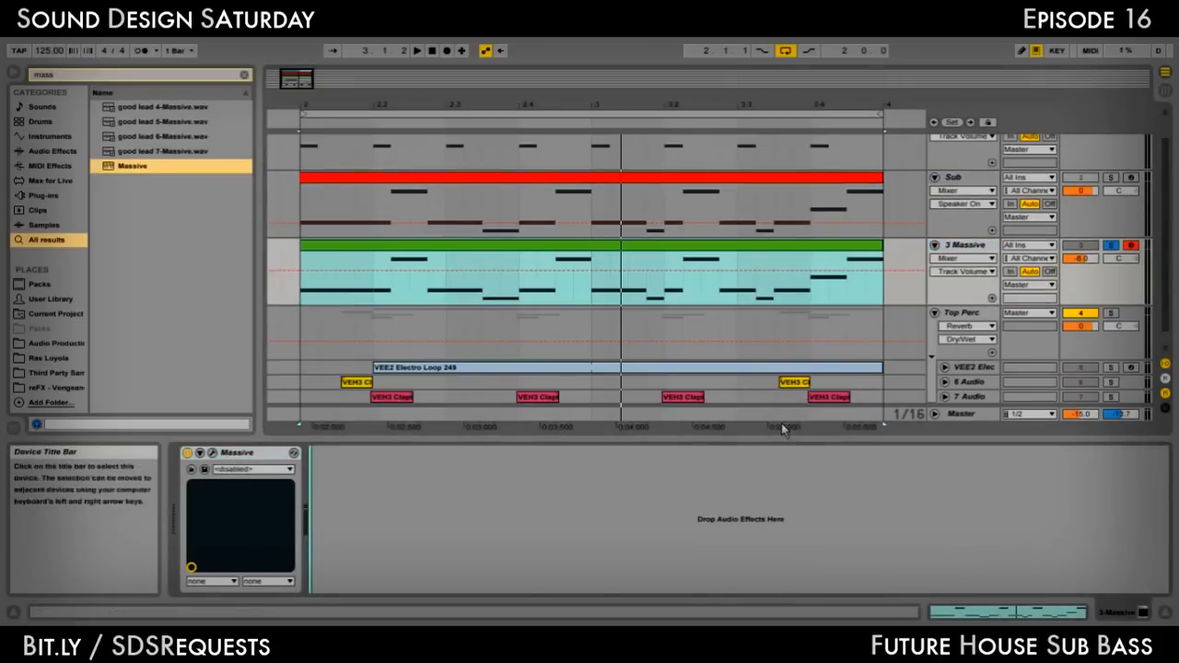
key(ctrl+v)
click(553, 454)
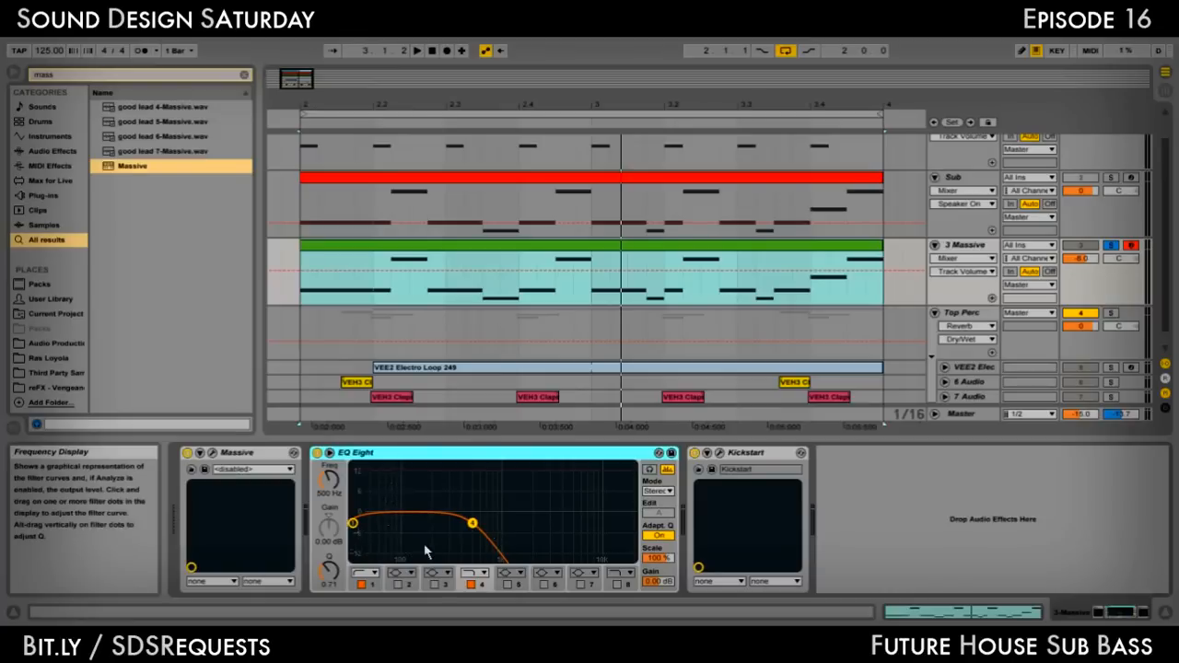
click(721, 474)
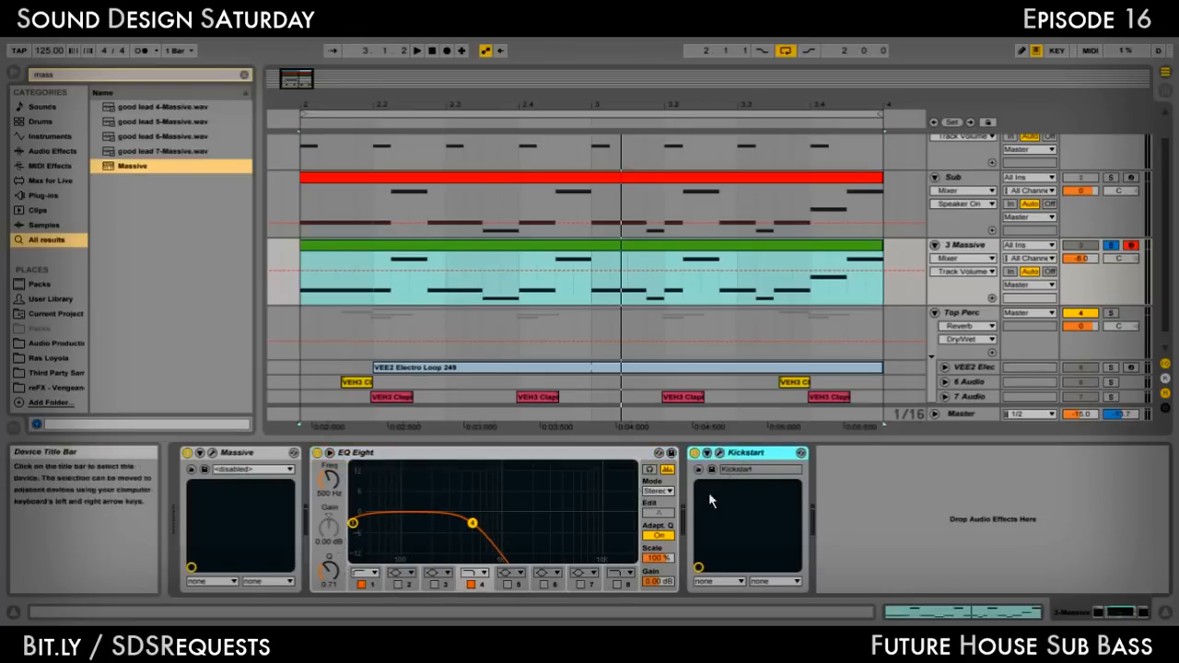
scroll(842, 256, up, 2)
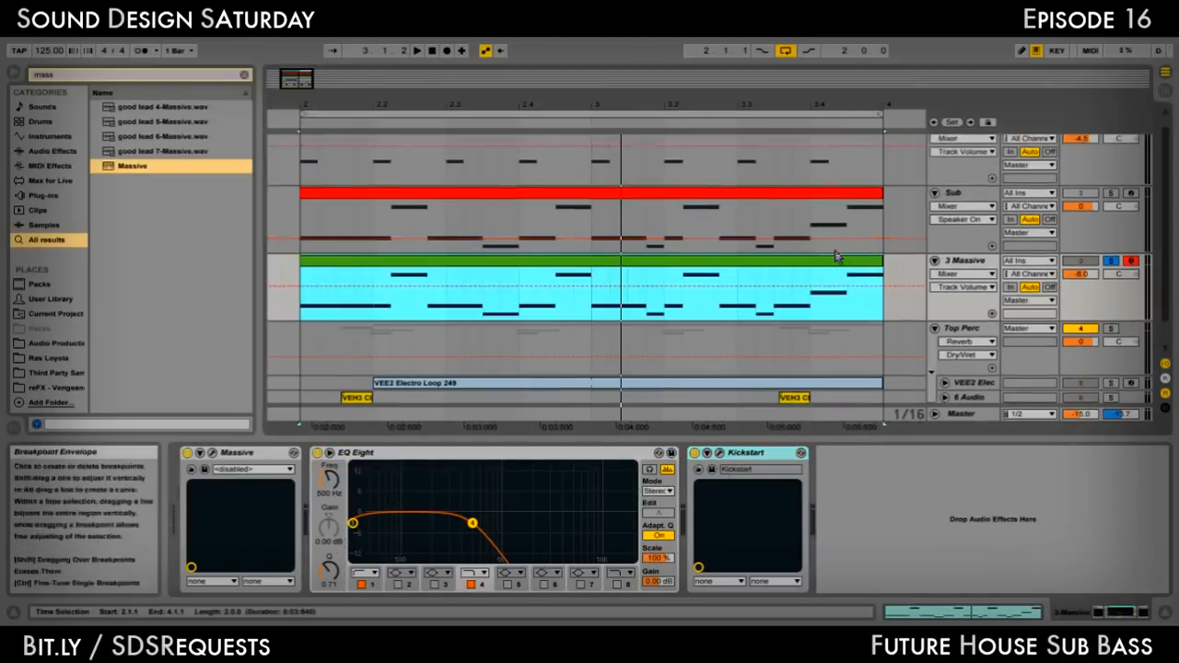
scroll(862, 276, down, 3)
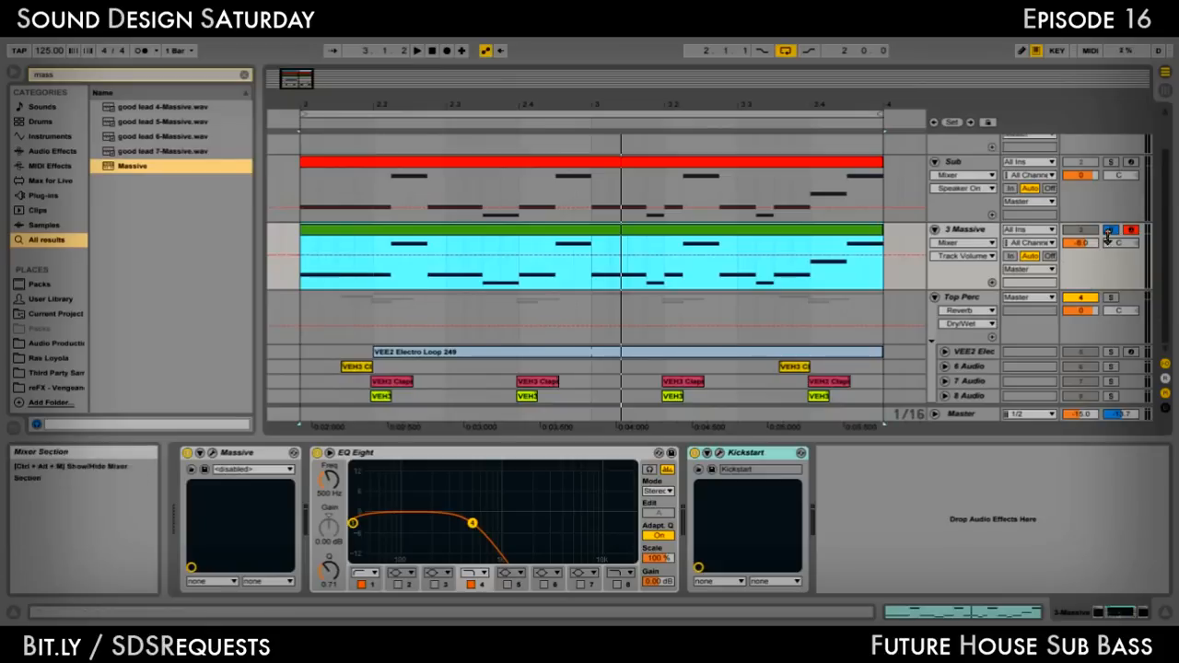